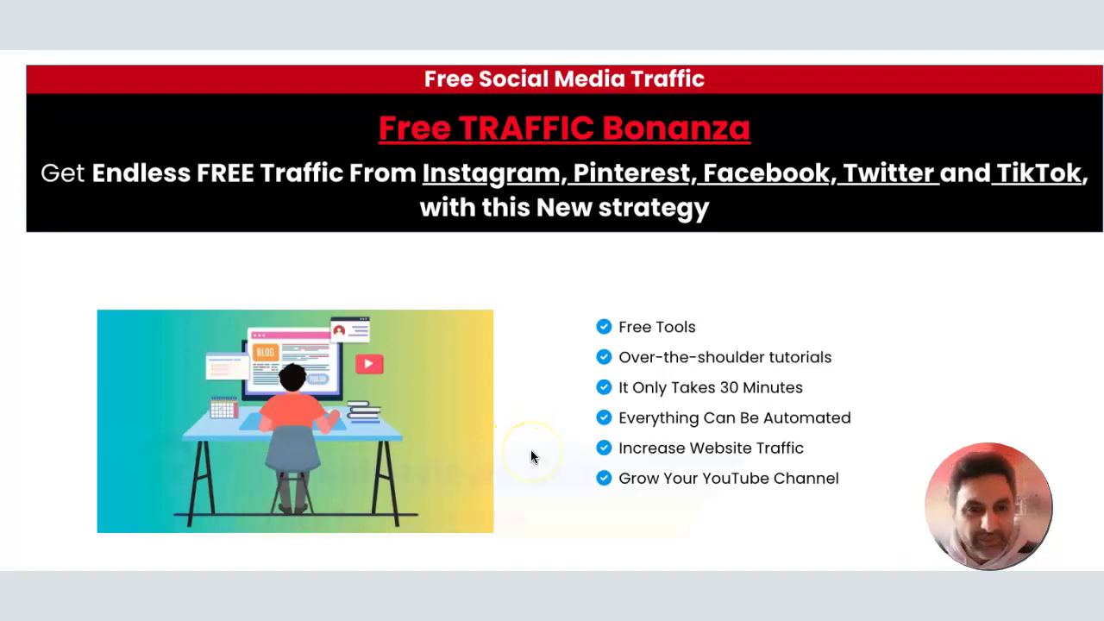
Step: Scroll through the thank-you page to review the Free Traffic Bonanza button and group-joining steps
{"action": "scroll", "coordinate": [531, 456], "scroll_direction": "down", "scroll_amount": 1}
{"action": "scroll", "coordinate": [531, 456], "scroll_direction": "up", "scroll_amount": 1}
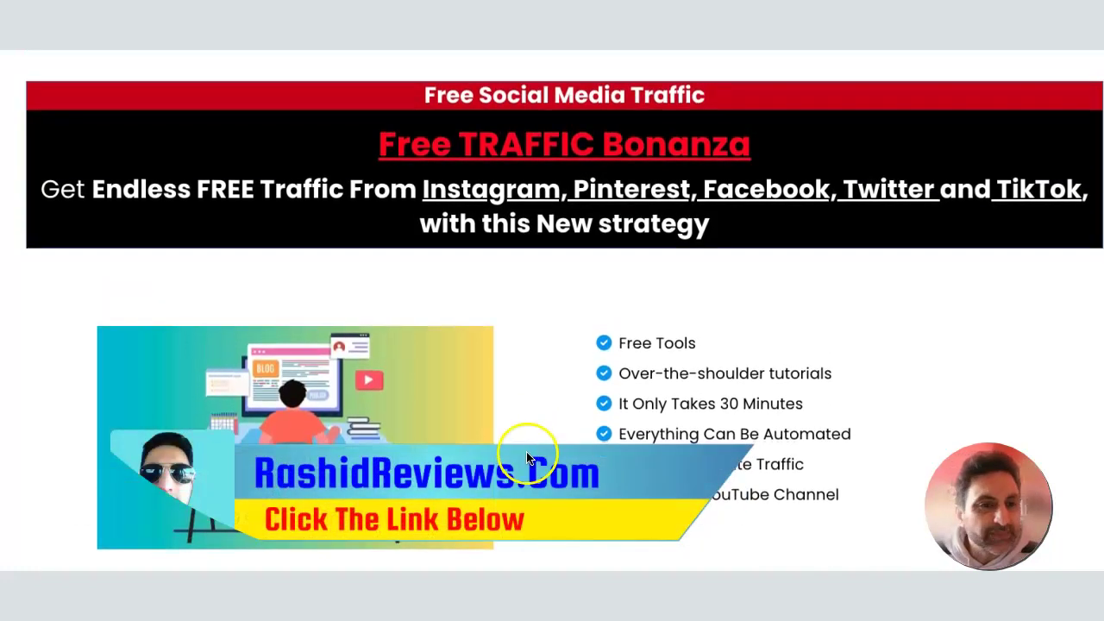
{"action": "scroll", "coordinate": [531, 456], "scroll_direction": "down", "scroll_amount": 1}
{"action": "scroll", "coordinate": [530, 455], "scroll_direction": "up", "scroll_amount": 1}
{"action": "scroll", "coordinate": [531, 456], "scroll_direction": "down", "scroll_amount": 1}
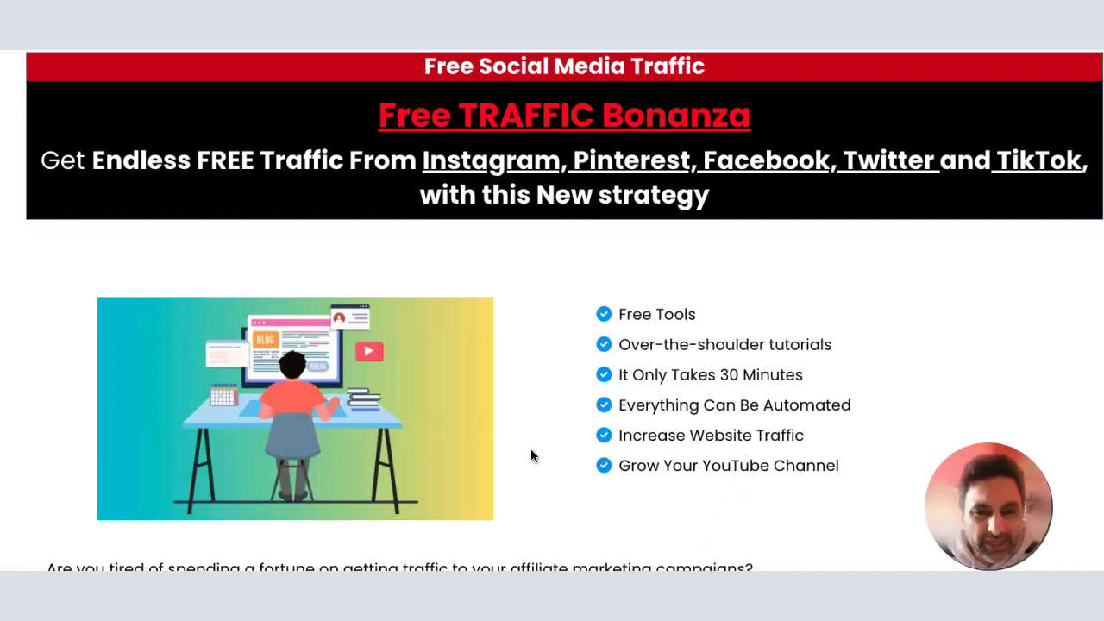
{"action": "scroll", "coordinate": [535, 453], "scroll_direction": "down", "scroll_amount": 3}
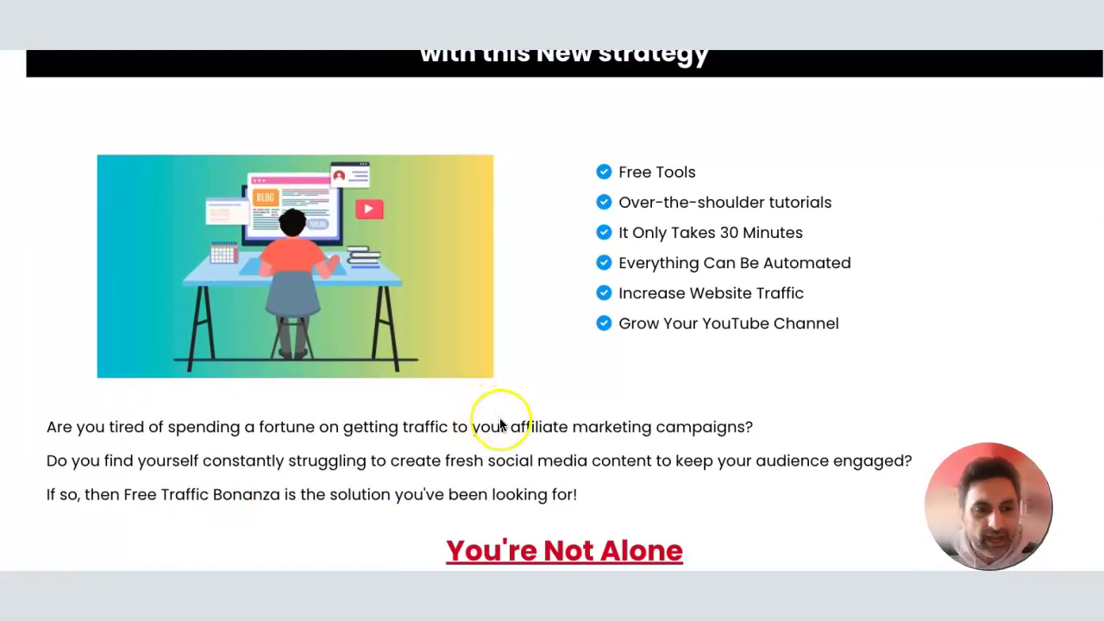
{"action": "scroll", "coordinate": [498, 423], "scroll_direction": "down", "scroll_amount": 1}
{"action": "scroll", "coordinate": [496, 421], "scroll_direction": "up", "scroll_amount": 1}
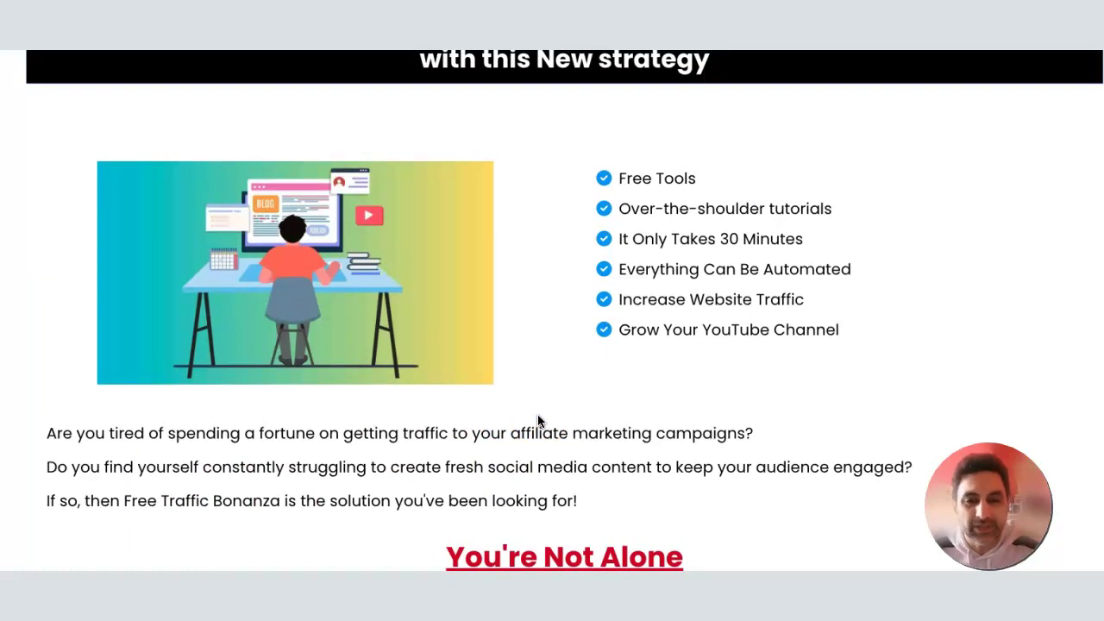
{"action": "scroll", "coordinate": [523, 371], "scroll_direction": "down", "scroll_amount": 10}
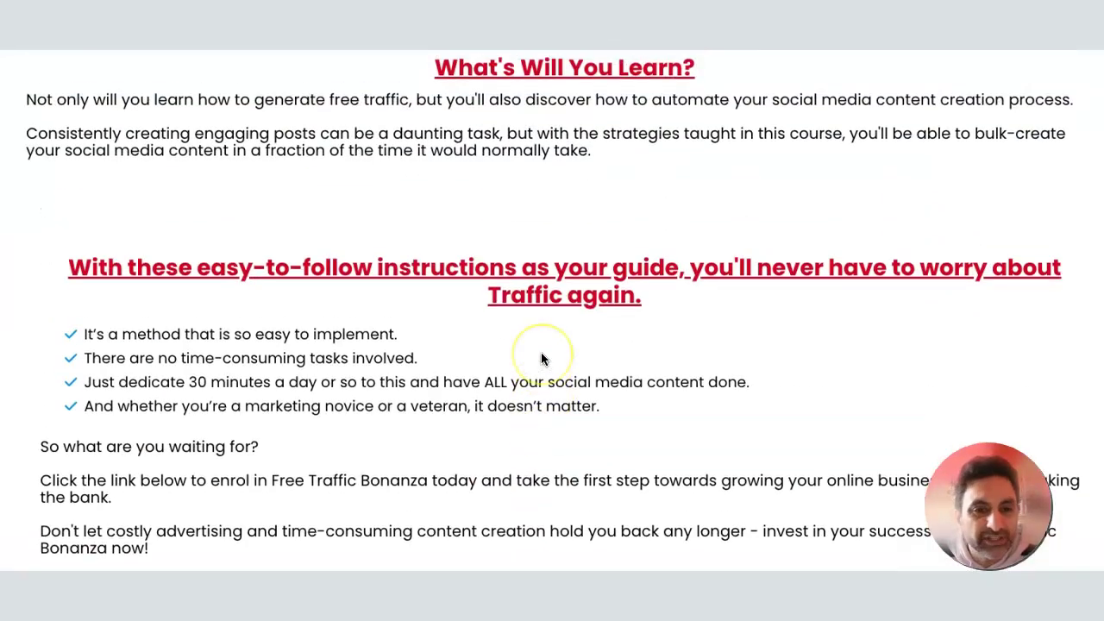
{"action": "scroll", "coordinate": [541, 359], "scroll_direction": "up", "scroll_amount": 10}
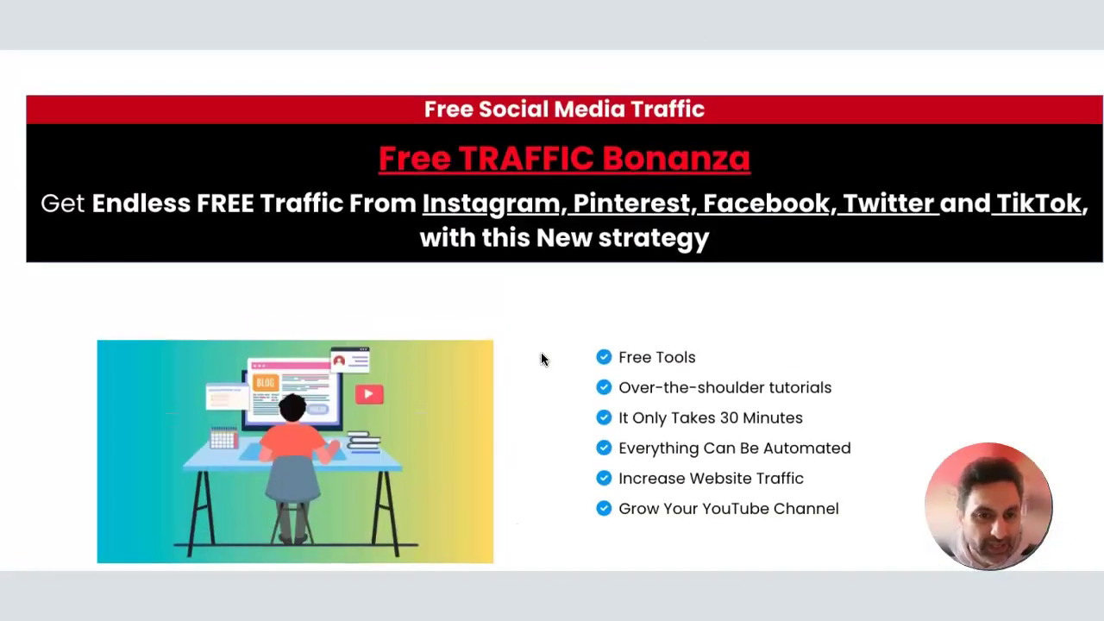
{"action": "scroll", "coordinate": [541, 359], "scroll_direction": "down", "scroll_amount": 1}
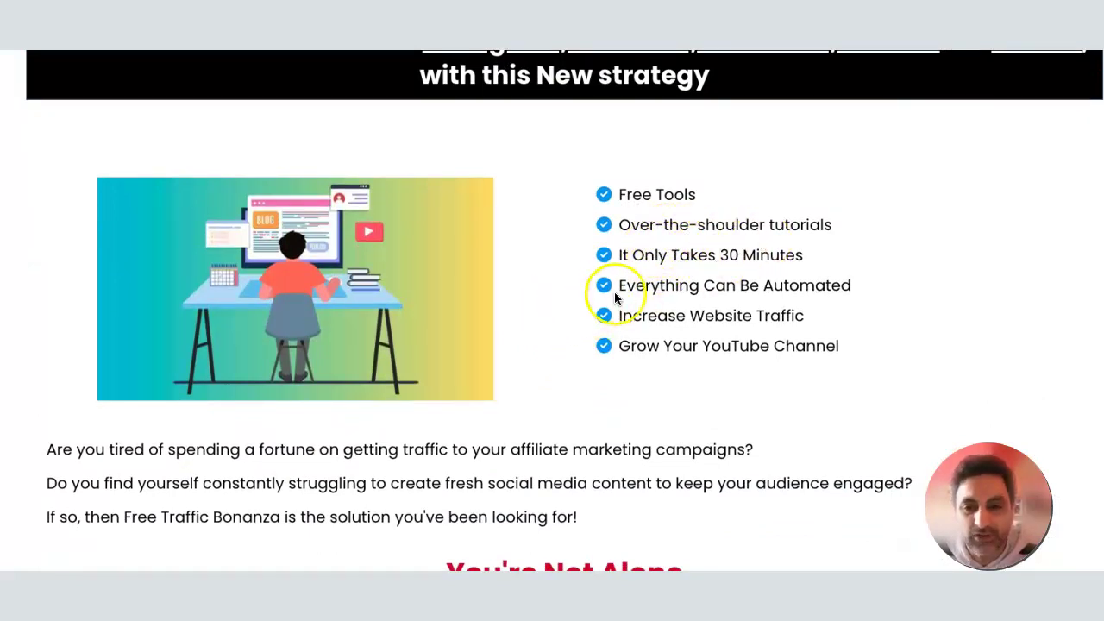
{"action": "scroll", "coordinate": [522, 326], "scroll_direction": "down", "scroll_amount": 2}
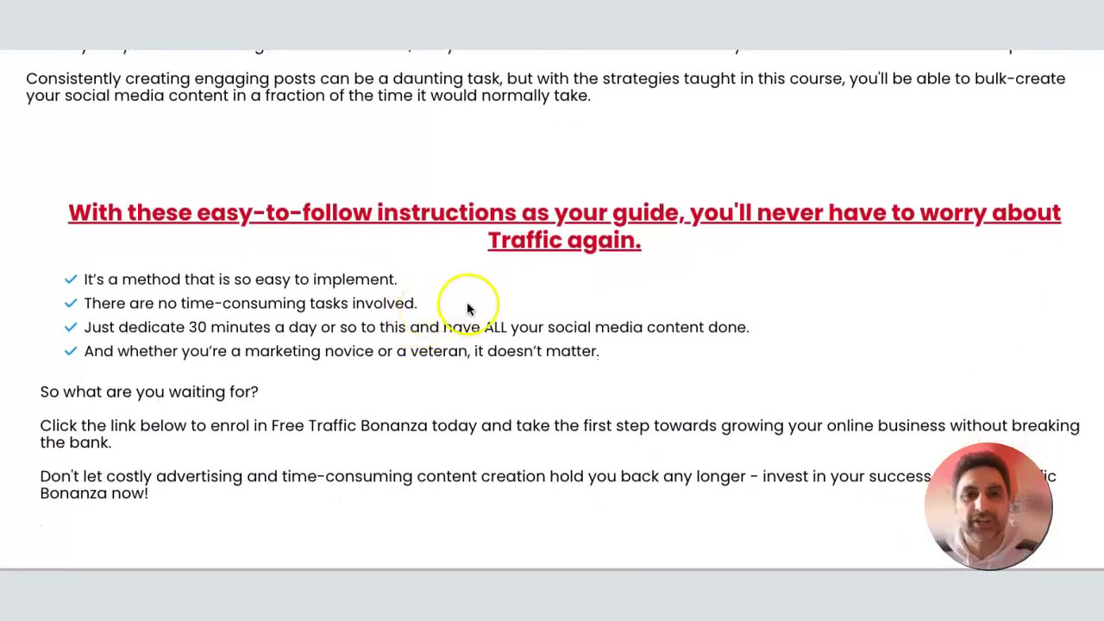
{"action": "scroll", "coordinate": [451, 283], "scroll_direction": "down", "scroll_amount": 3}
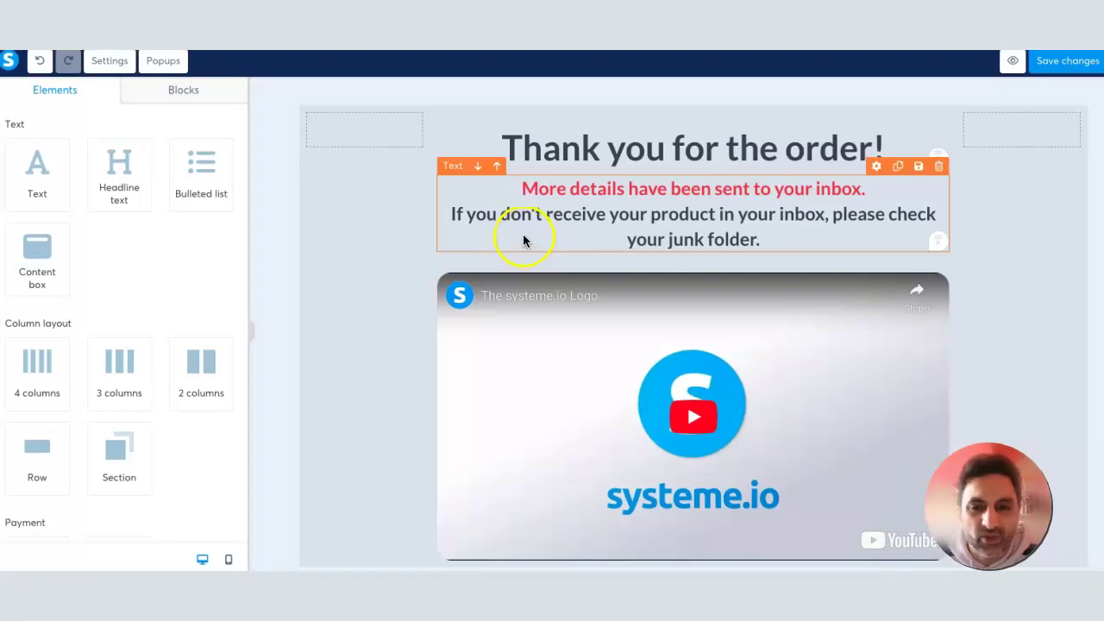
{"action": "scroll", "coordinate": [522, 237], "scroll_direction": "down", "scroll_amount": 5}
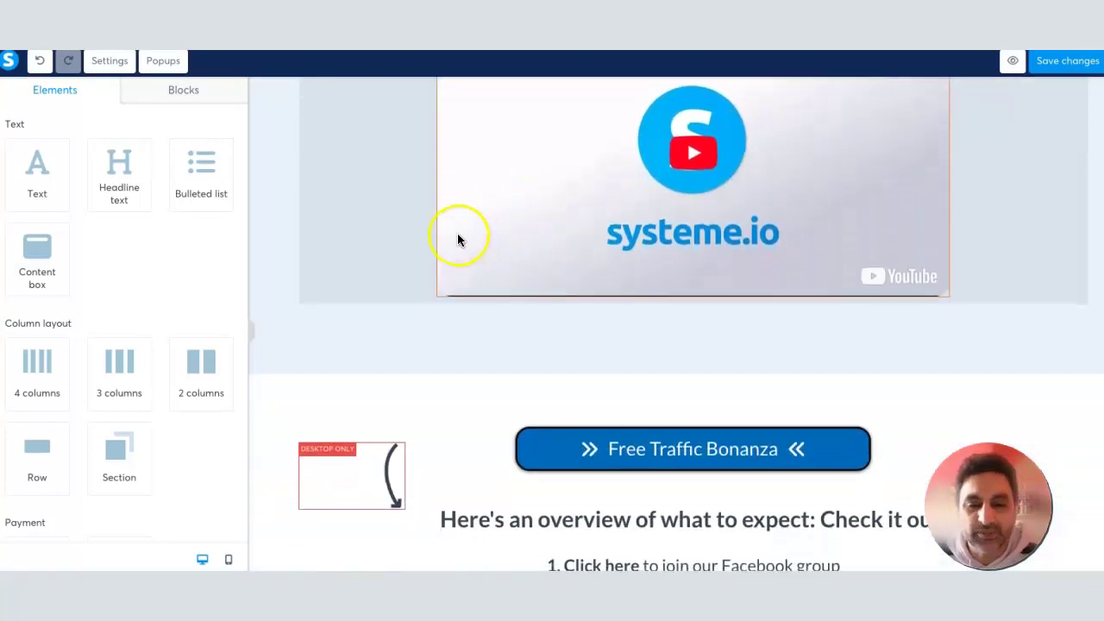
{"action": "scroll", "coordinate": [458, 239], "scroll_direction": "up", "scroll_amount": 3}
{"action": "scroll", "coordinate": [338, 221], "scroll_direction": "down", "scroll_amount": 4}
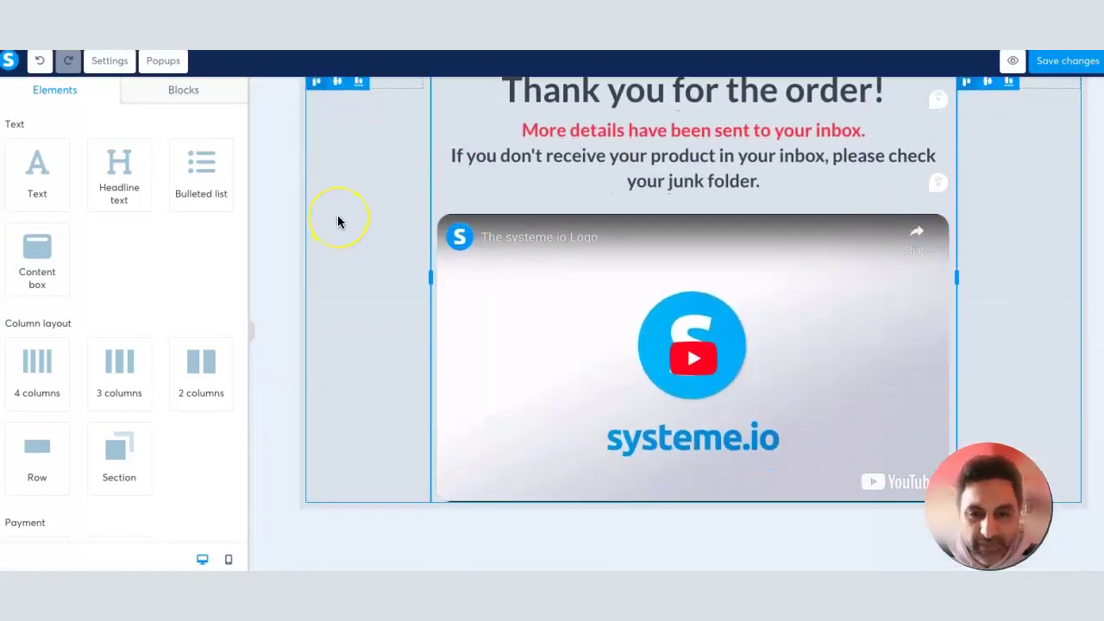
{"action": "scroll", "coordinate": [337, 222], "scroll_direction": "down", "scroll_amount": 1}
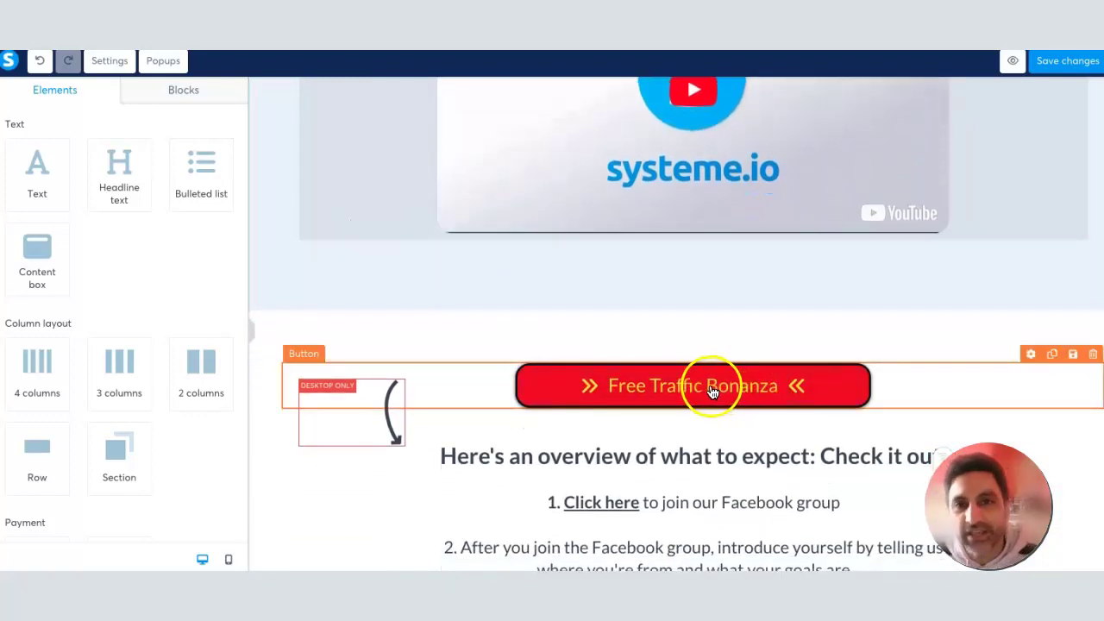
{"action": "scroll", "coordinate": [512, 263], "scroll_direction": "up", "scroll_amount": 4}
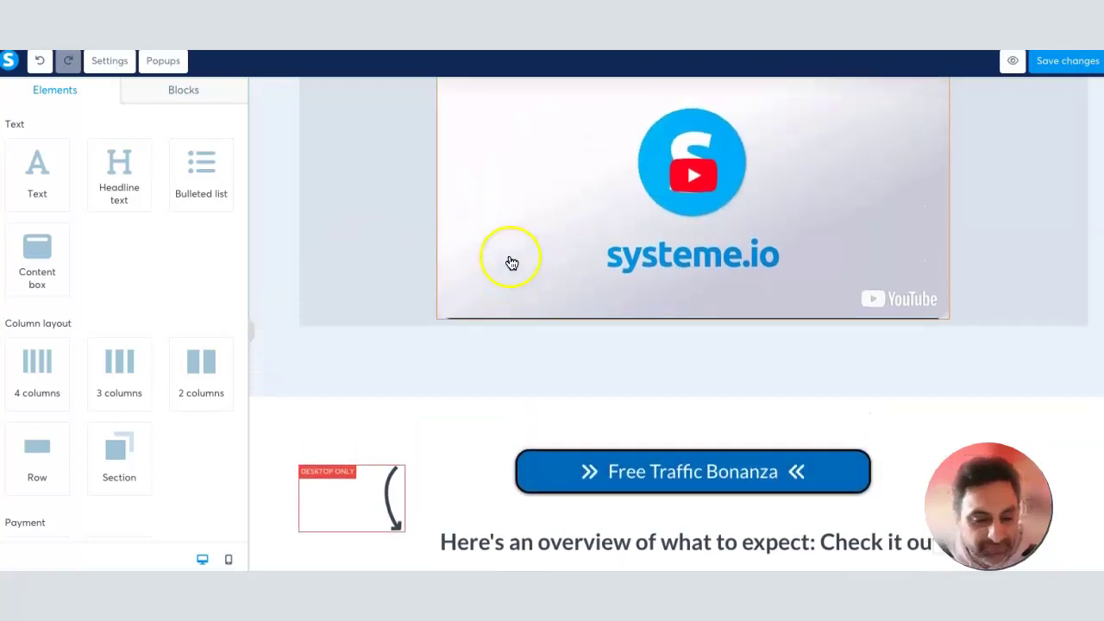
{"action": "scroll", "coordinate": [415, 246], "scroll_direction": "up", "scroll_amount": 4}
{"action": "scroll", "coordinate": [415, 247], "scroll_direction": "down", "scroll_amount": 8}
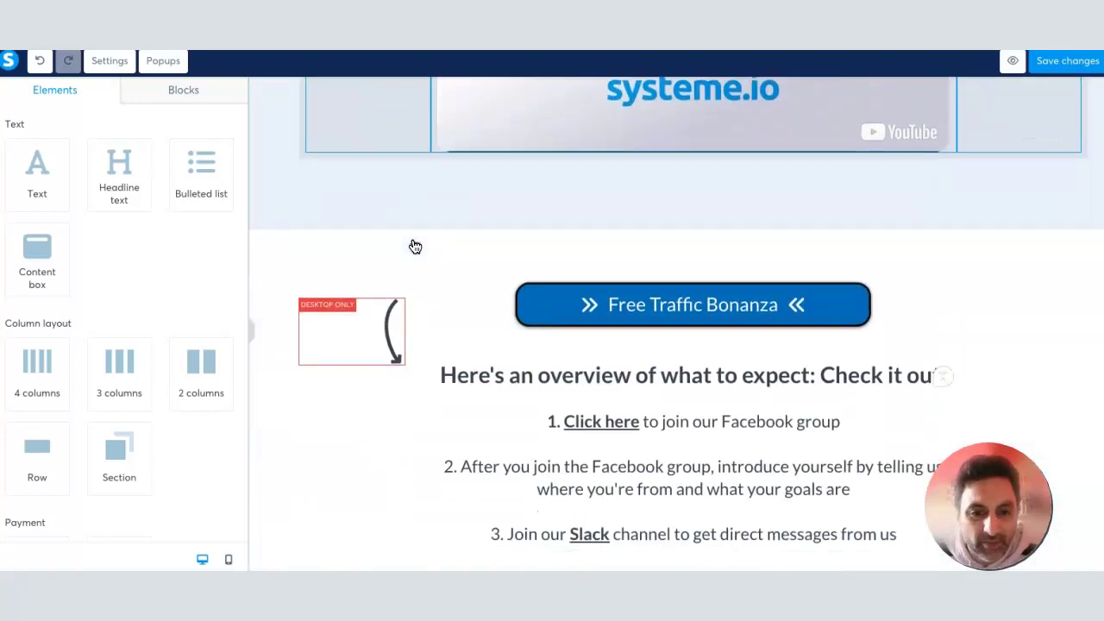
{"action": "scroll", "coordinate": [415, 247], "scroll_direction": "up", "scroll_amount": 4}
{"action": "scroll", "coordinate": [415, 247], "scroll_direction": "up", "scroll_amount": 4}
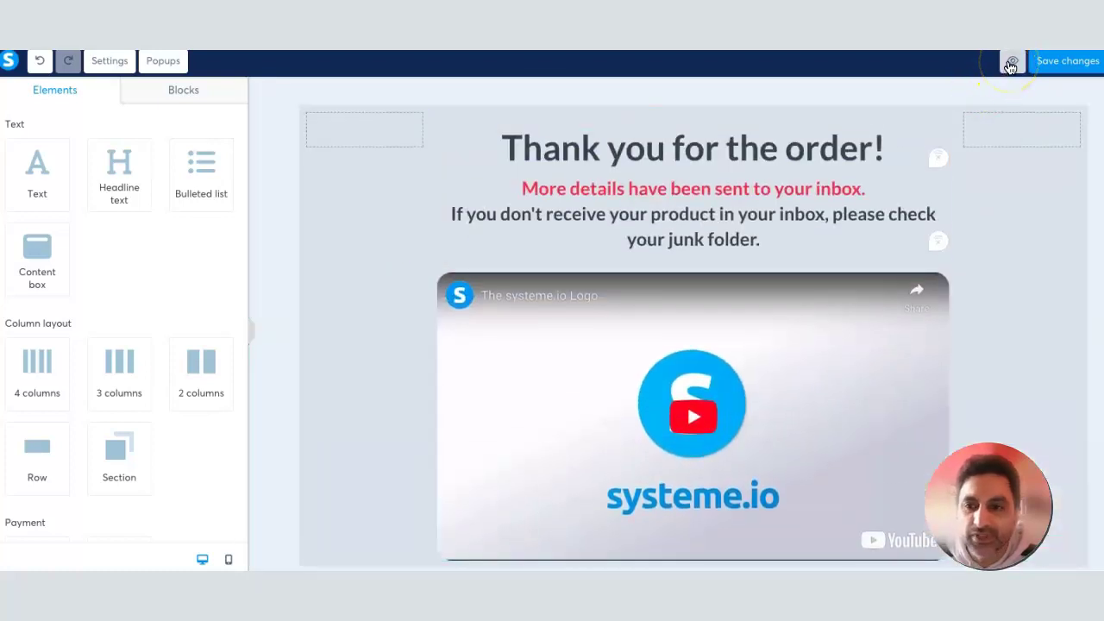
{"action": "left_click", "coordinate": [1010, 64]}
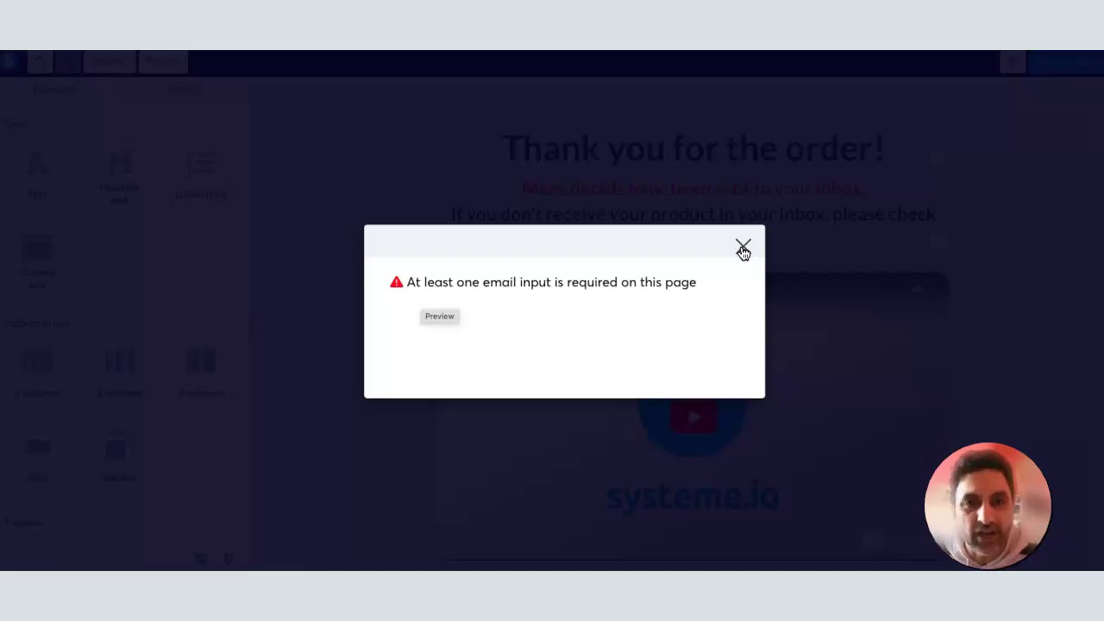
{"action": "left_click", "coordinate": [743, 249]}
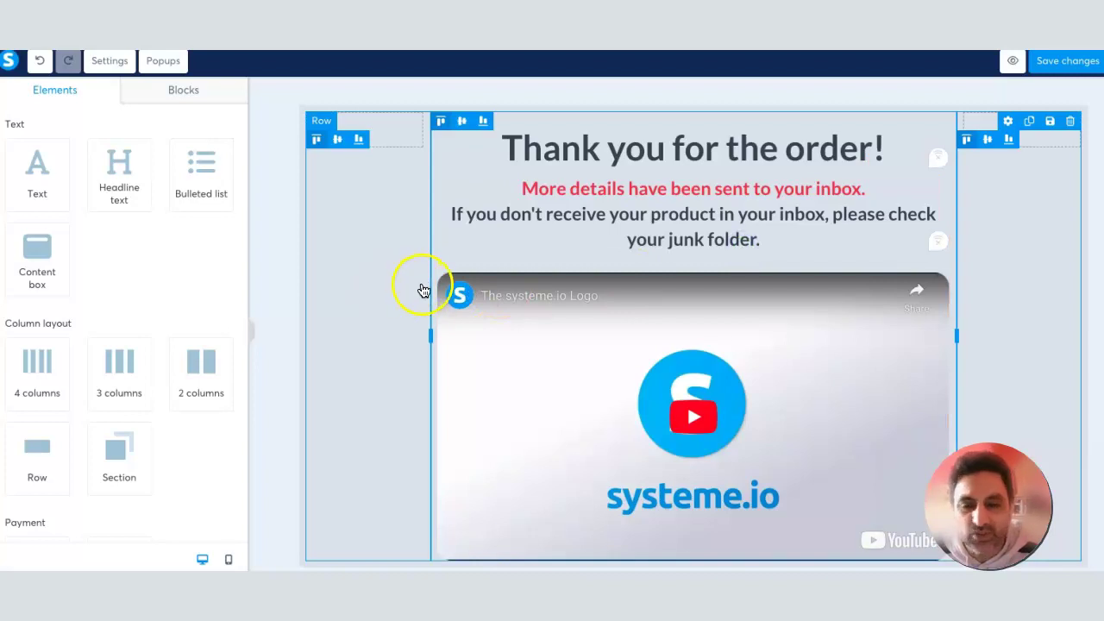
Step: Delete the footer section with the Company, Top Features and Helpful Links columns, confirming with OK
{"action": "scroll", "coordinate": [433, 284], "scroll_direction": "down", "scroll_amount": 4}
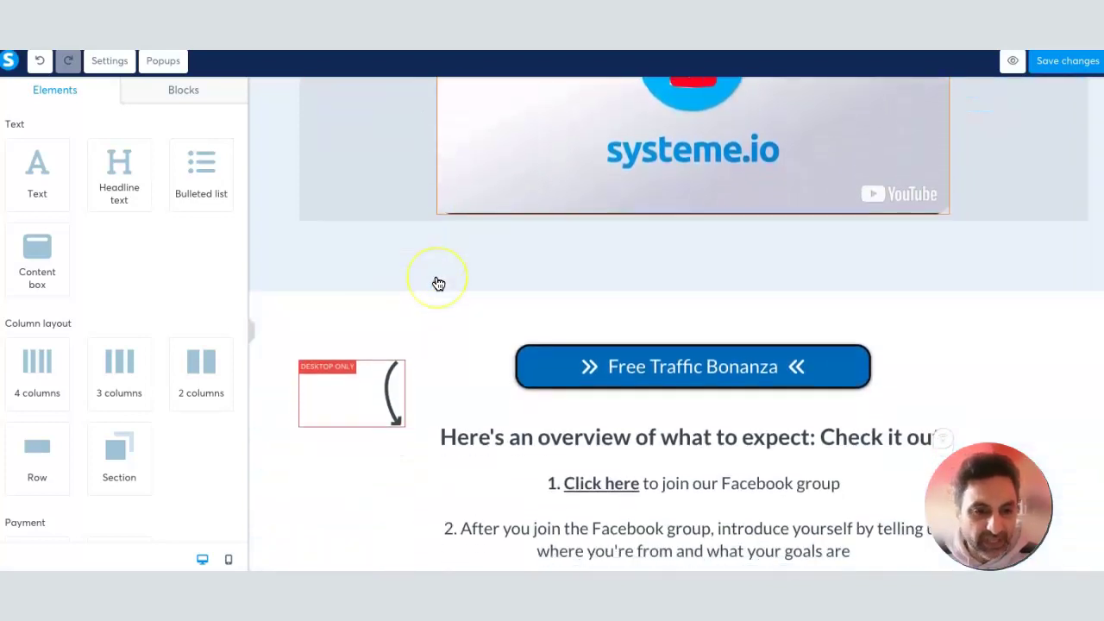
{"action": "scroll", "coordinate": [437, 281], "scroll_direction": "up", "scroll_amount": 4}
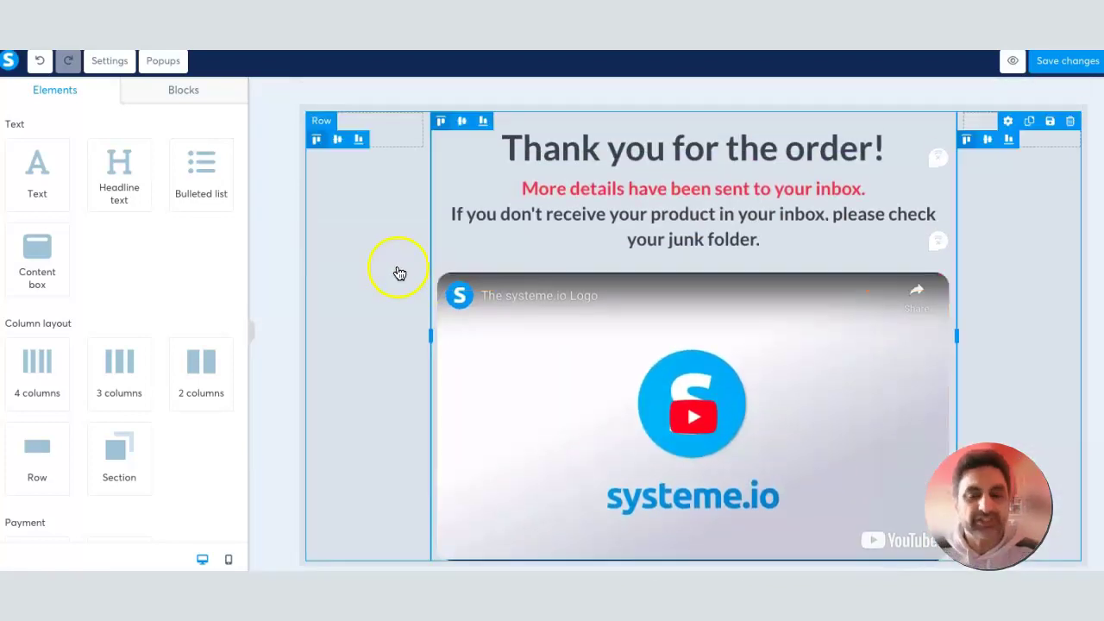
{"action": "scroll", "coordinate": [403, 273], "scroll_direction": "down", "scroll_amount": 5}
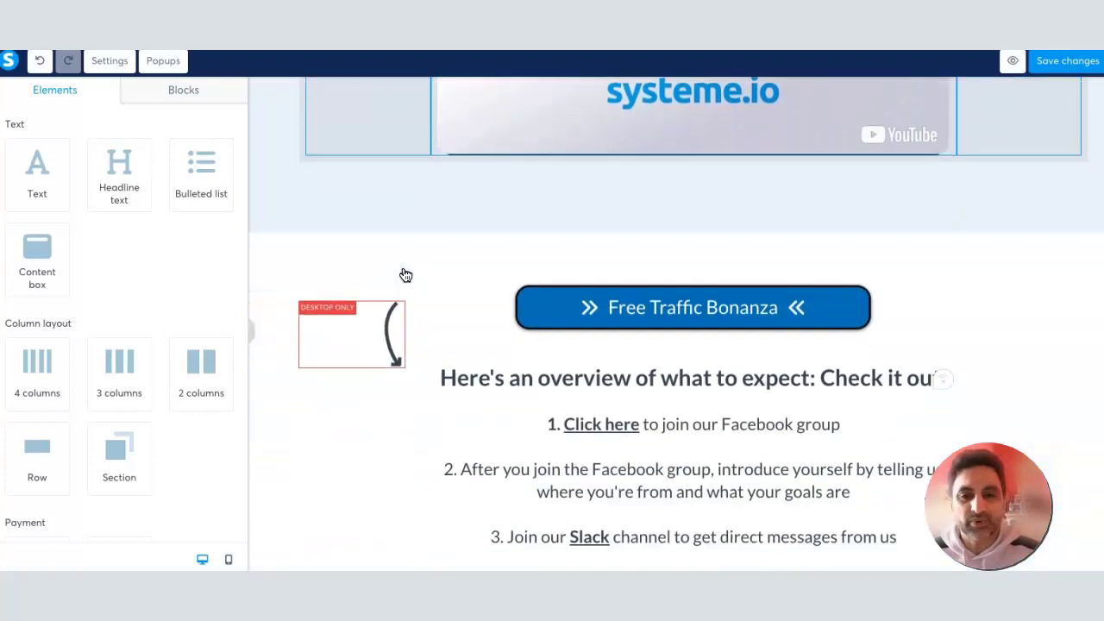
{"action": "scroll", "coordinate": [406, 275], "scroll_direction": "down", "scroll_amount": 6}
{"action": "scroll", "coordinate": [406, 274], "scroll_direction": "up", "scroll_amount": 8}
{"action": "scroll", "coordinate": [405, 275], "scroll_direction": "down", "scroll_amount": 8}
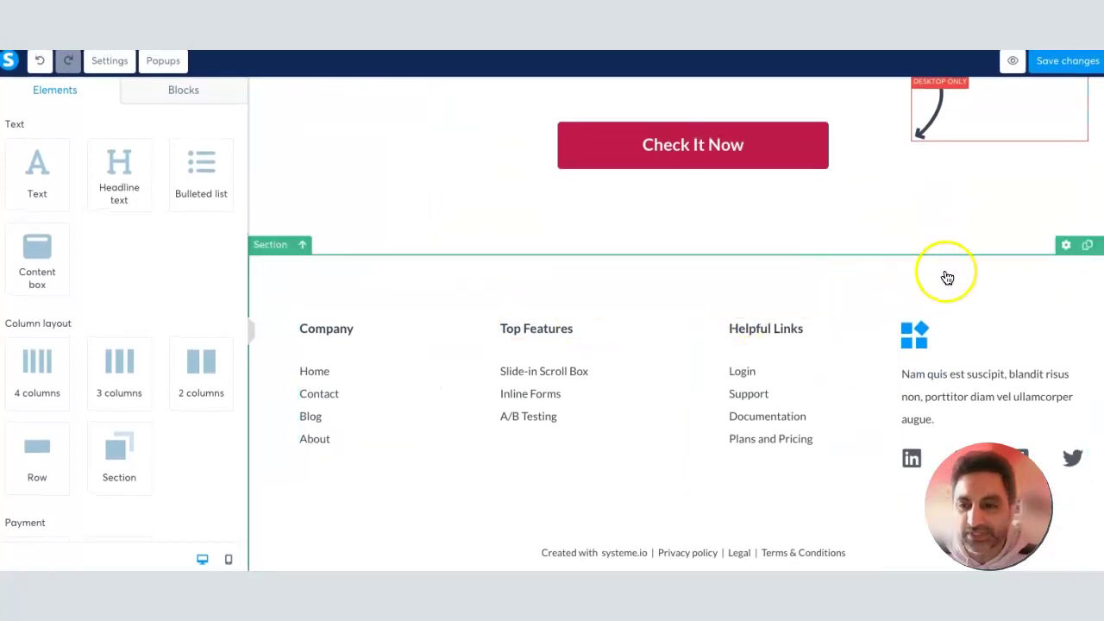
{"action": "key", "text": "Delete"}
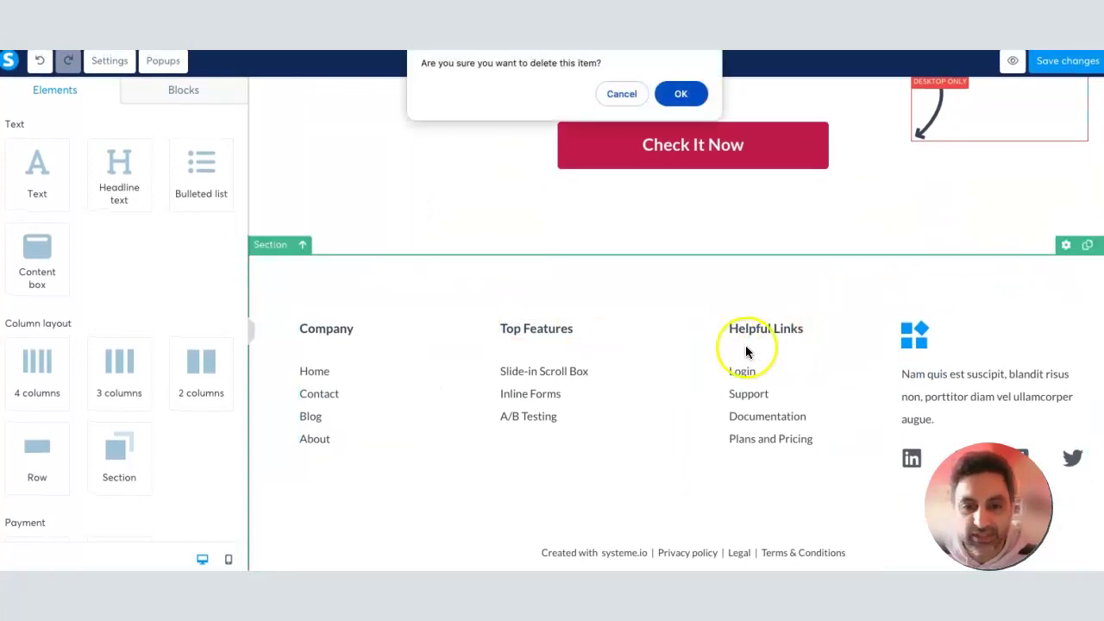
{"action": "left_click", "coordinate": [678, 95]}
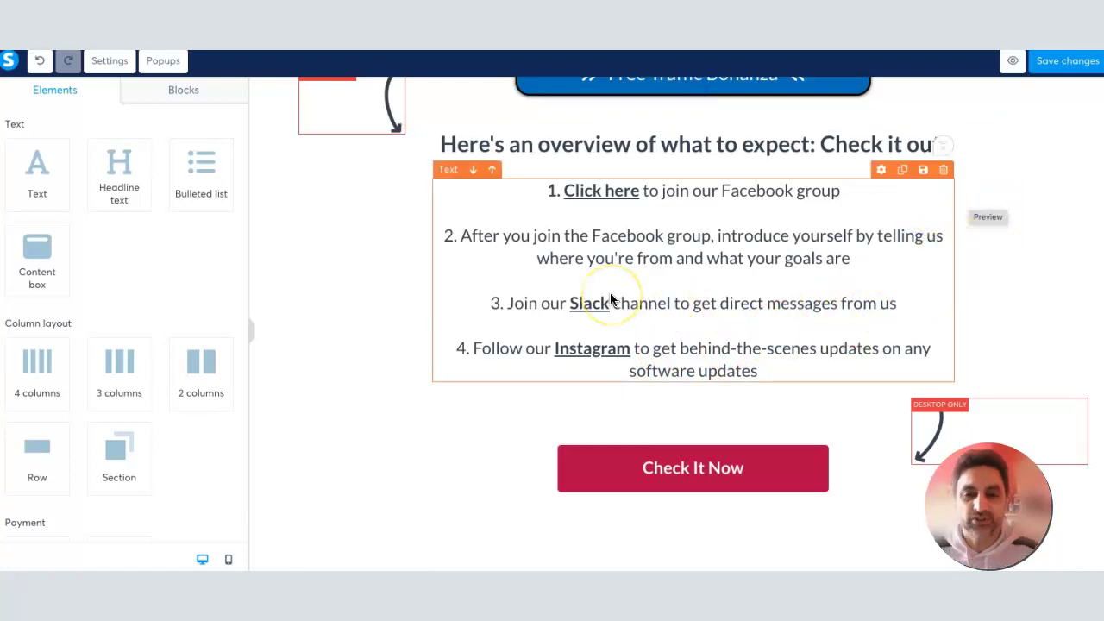
{"action": "scroll", "coordinate": [387, 247], "scroll_direction": "up", "scroll_amount": 5}
{"action": "scroll", "coordinate": [481, 243], "scroll_direction": "up", "scroll_amount": 2}
{"action": "scroll", "coordinate": [481, 244], "scroll_direction": "down", "scroll_amount": 8}
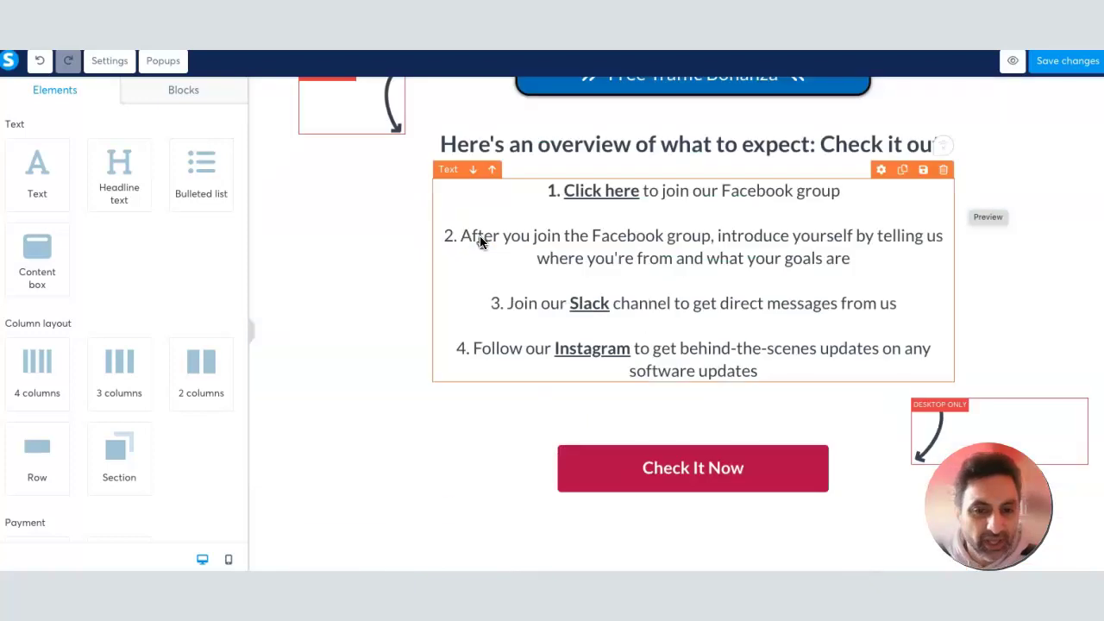
{"action": "scroll", "coordinate": [481, 243], "scroll_direction": "up", "scroll_amount": 8}
{"action": "scroll", "coordinate": [482, 244], "scroll_direction": "up", "scroll_amount": 2}
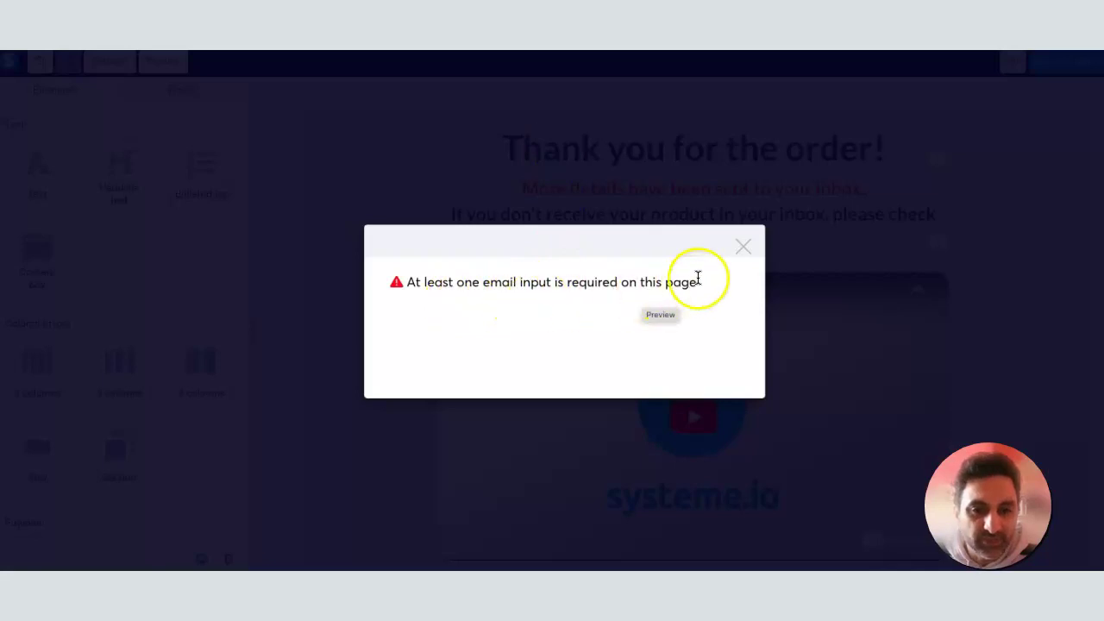
{"action": "left_click", "coordinate": [744, 250]}
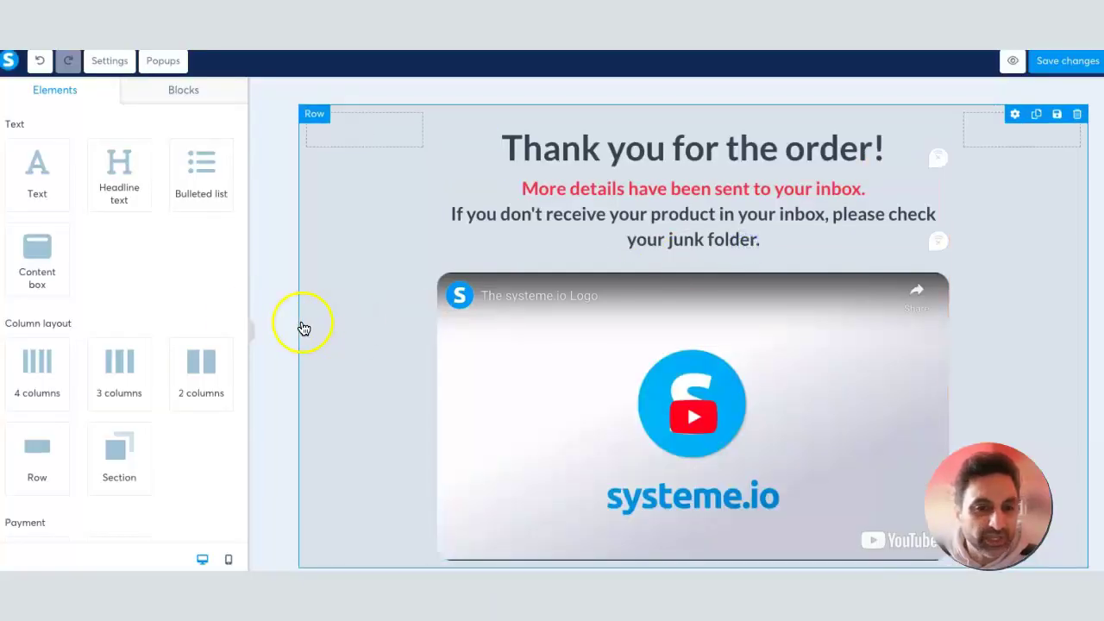
{"action": "scroll", "coordinate": [284, 314], "scroll_direction": "down", "scroll_amount": 1}
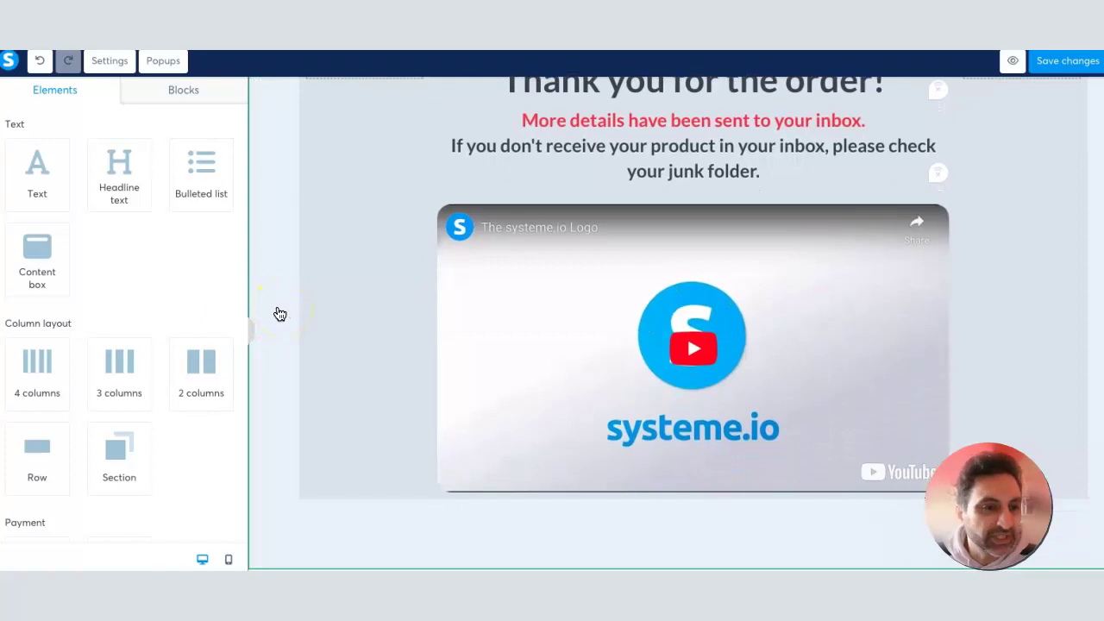
{"action": "scroll", "coordinate": [280, 313], "scroll_direction": "down", "scroll_amount": 2}
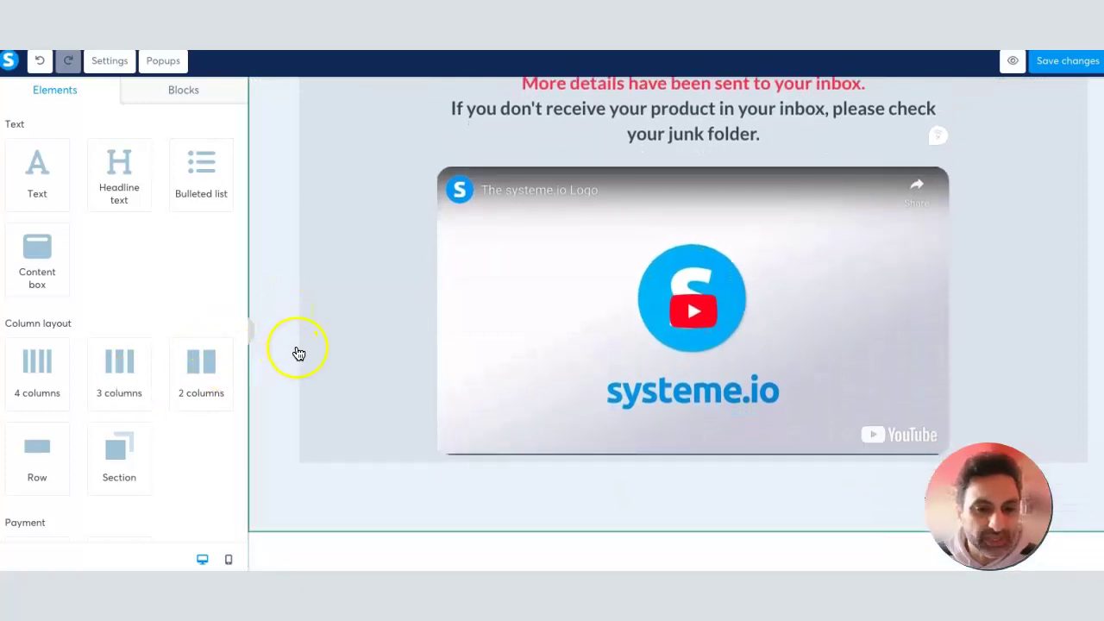
{"action": "scroll", "coordinate": [296, 350], "scroll_direction": "down", "scroll_amount": 5}
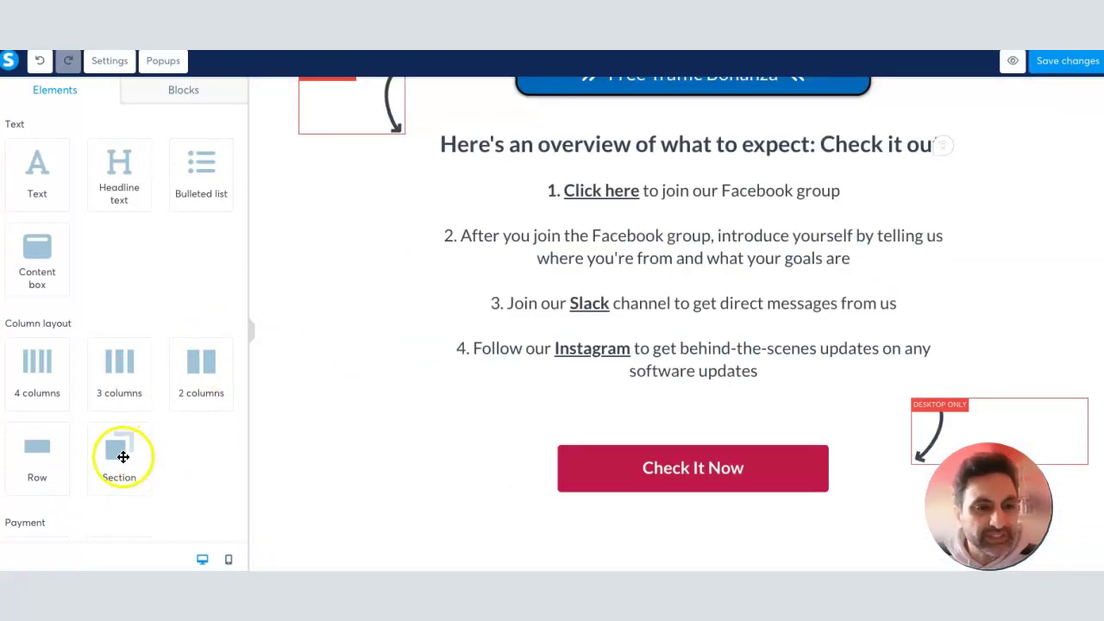
{"action": "left_click_drag", "start_coordinate": [122, 454], "coordinate": [355, 518]}
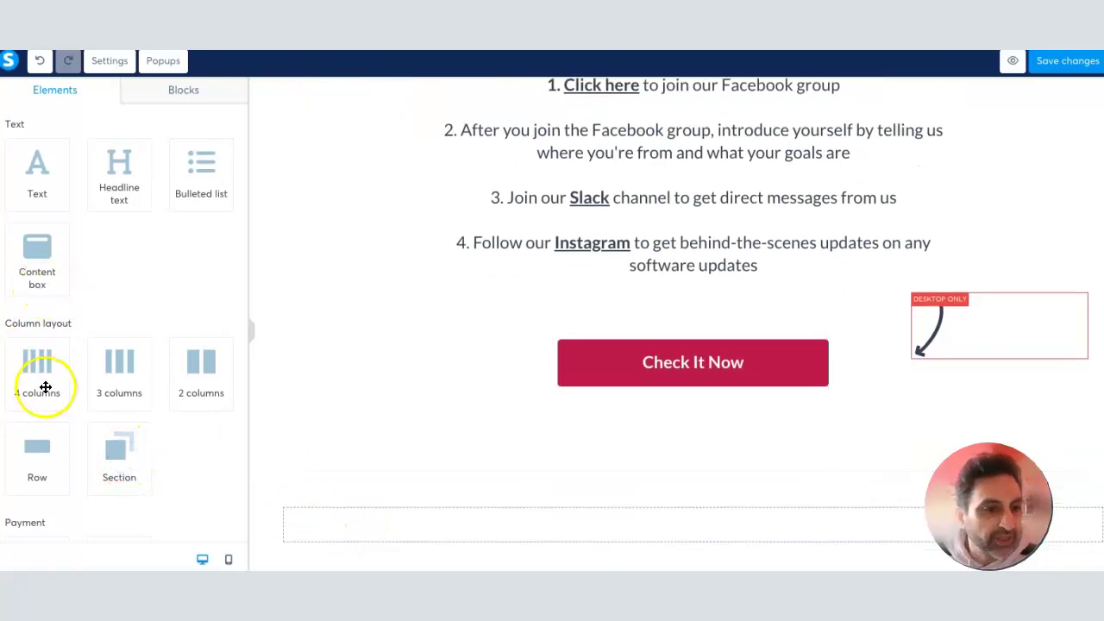
{"action": "scroll", "coordinate": [81, 388], "scroll_direction": "down", "scroll_amount": 1}
{"action": "scroll", "coordinate": [81, 388], "scroll_direction": "down", "scroll_amount": 5}
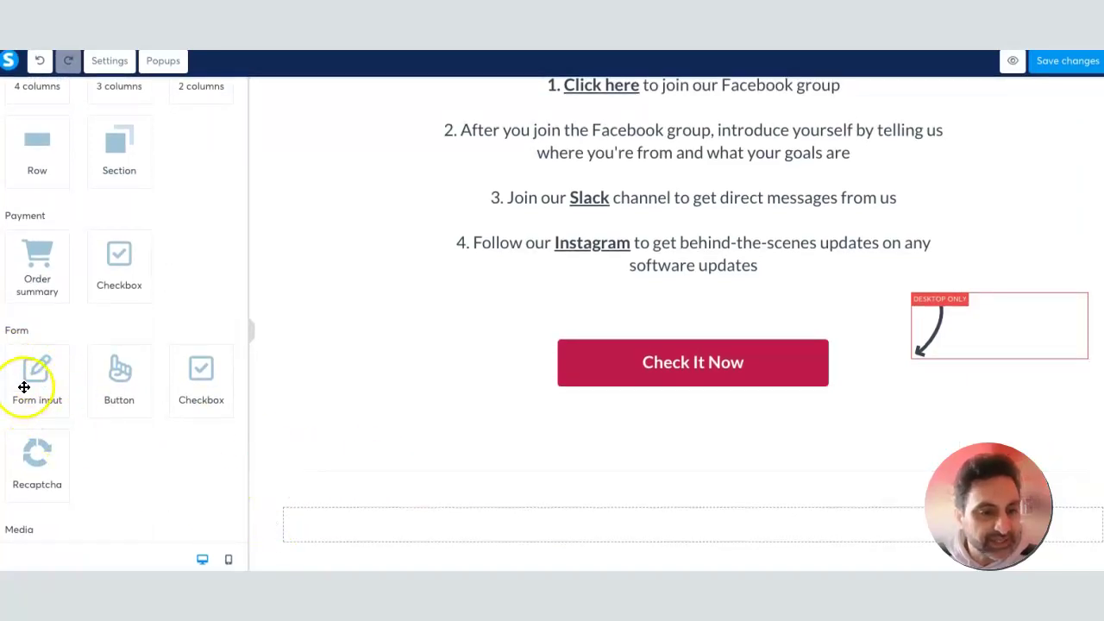
Step: Drop a Form input into the empty bottom section and set its input type to Email
{"action": "left_click_drag", "start_coordinate": [25, 388], "coordinate": [377, 523]}
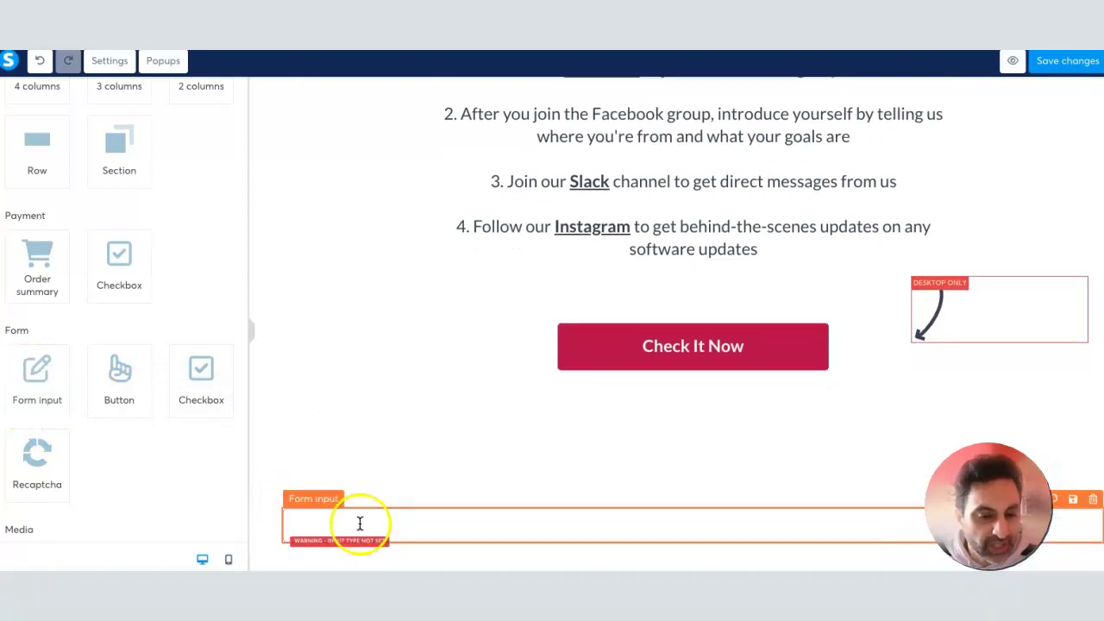
{"action": "left_click", "coordinate": [371, 524]}
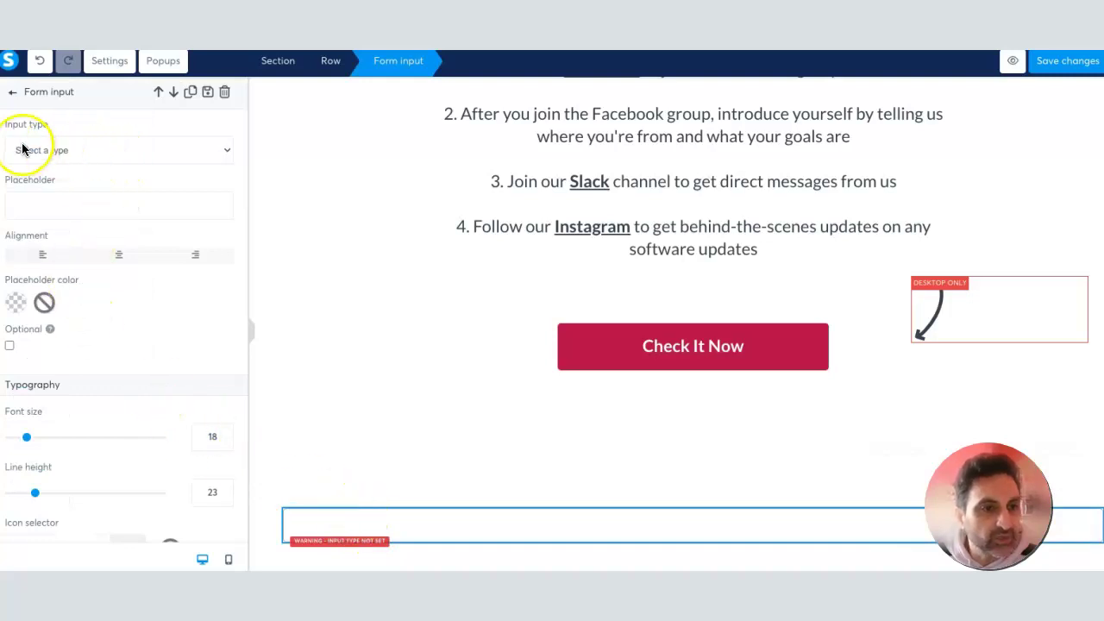
{"action": "left_click", "coordinate": [167, 151]}
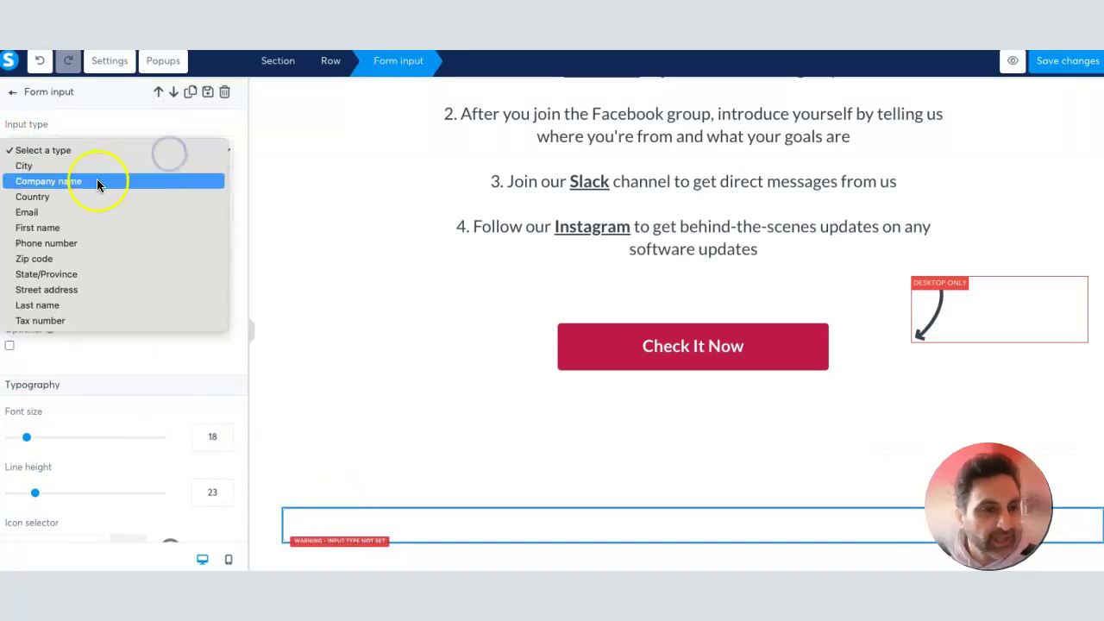
{"action": "left_click", "coordinate": [55, 213]}
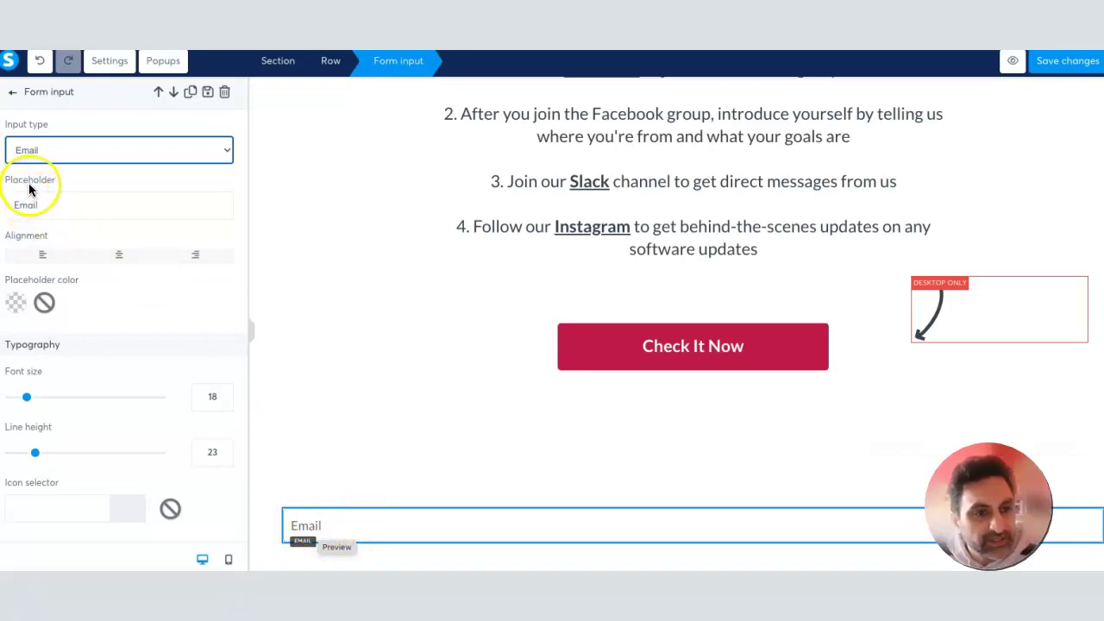
Step: Clear the Email input's placeholder text
{"action": "left_click_drag", "start_coordinate": [42, 202], "coordinate": [16, 205]}
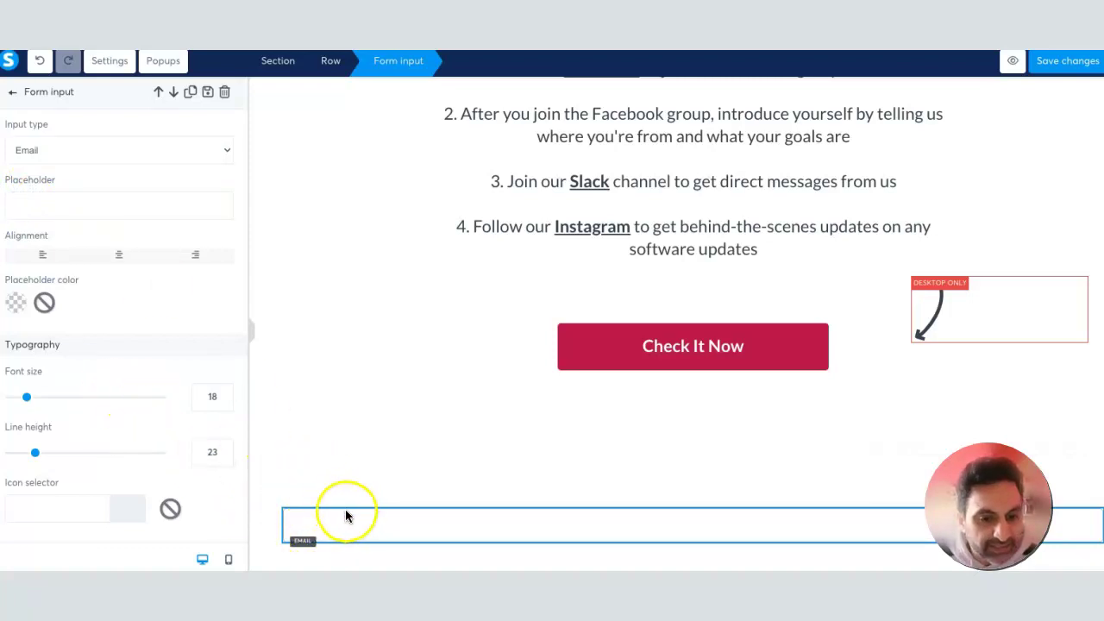
{"action": "left_click", "coordinate": [267, 452]}
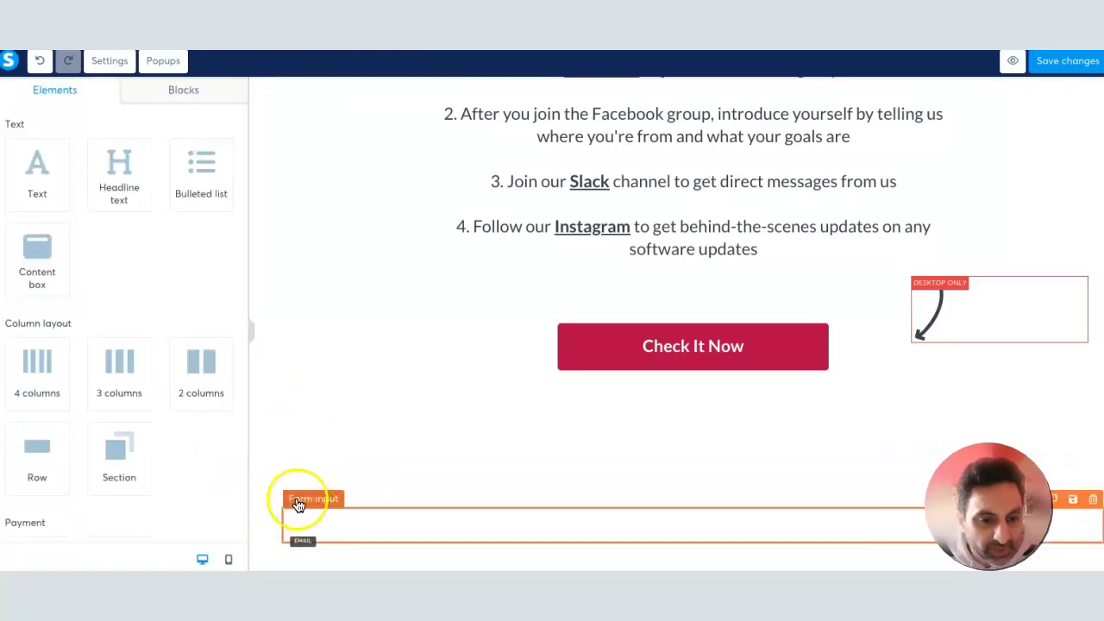
{"action": "left_click", "coordinate": [339, 524]}
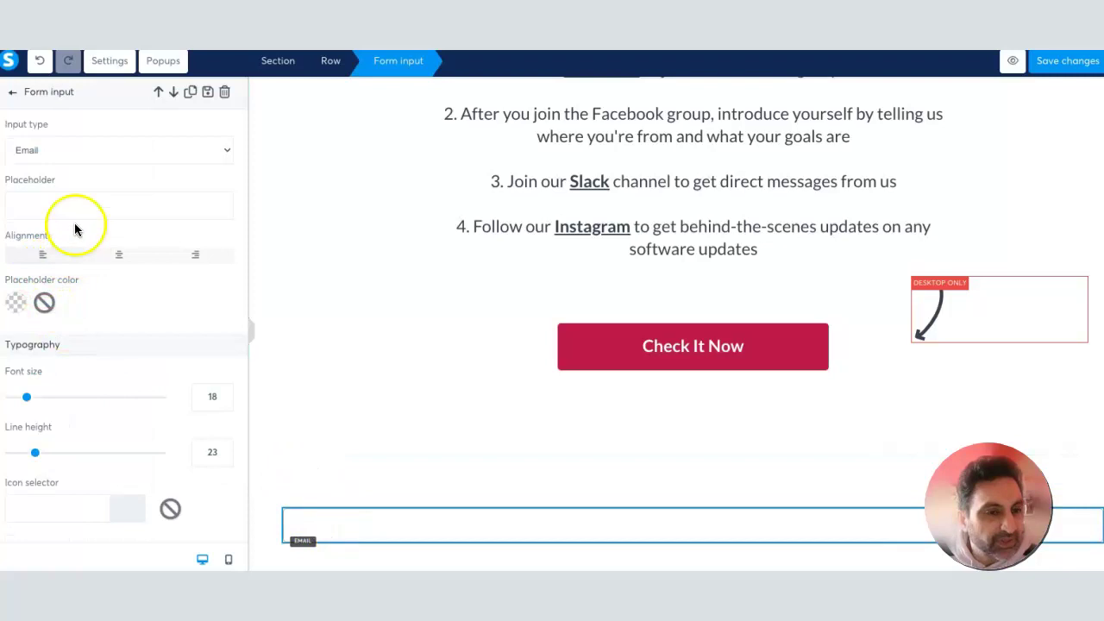
Step: Set the input's border style to None so the field no longer shows
{"action": "scroll", "coordinate": [74, 229], "scroll_direction": "down", "scroll_amount": 3}
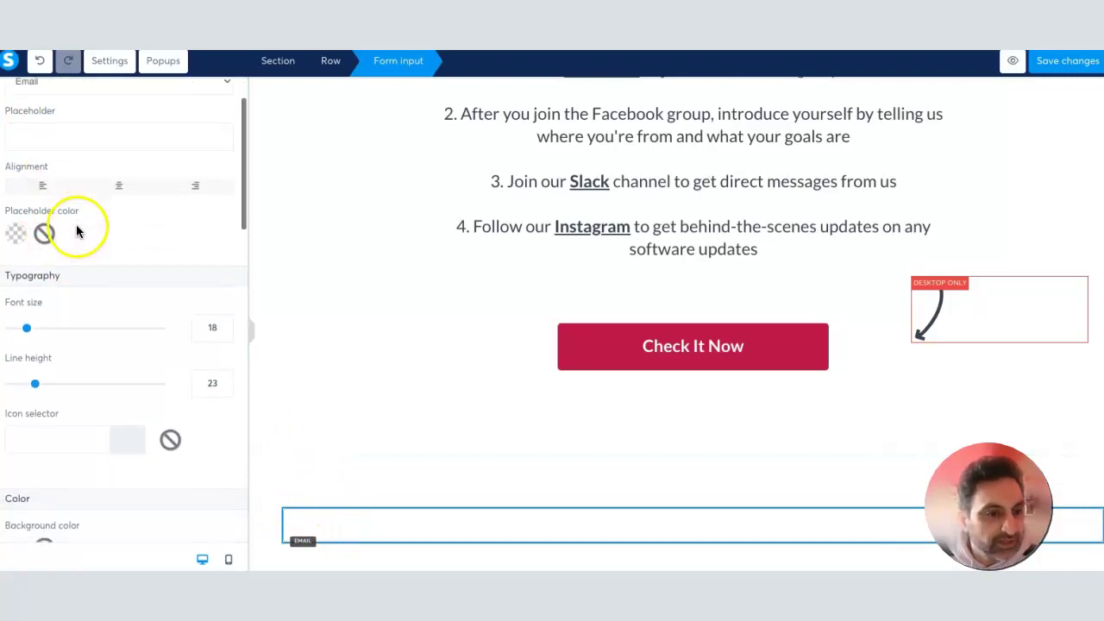
{"action": "scroll", "coordinate": [85, 249], "scroll_direction": "down", "scroll_amount": 5}
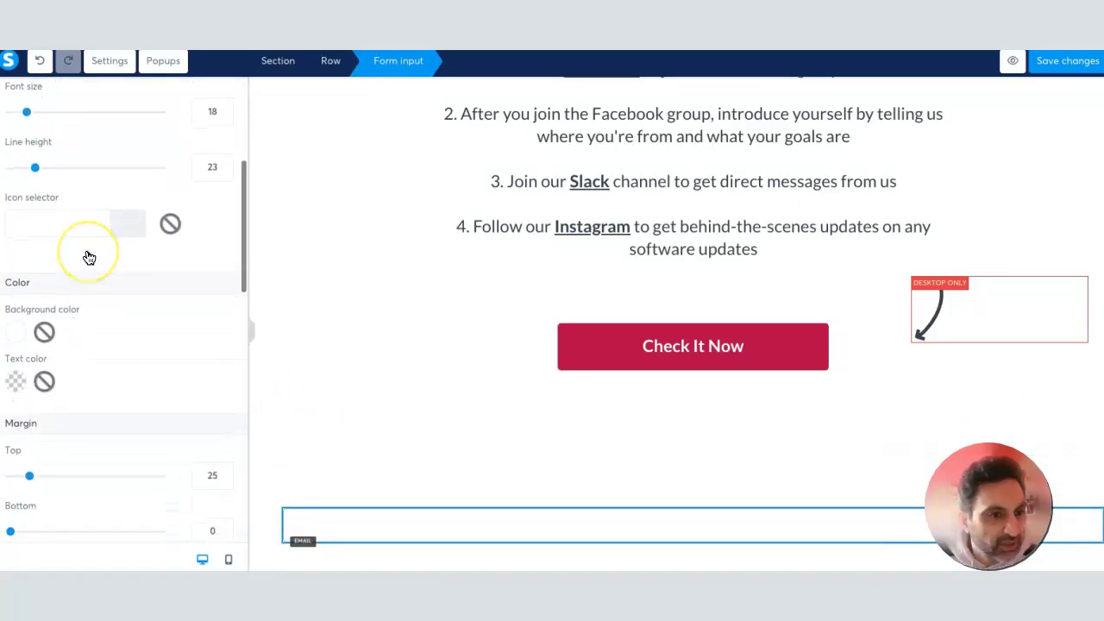
{"action": "scroll", "coordinate": [89, 257], "scroll_direction": "down", "scroll_amount": 5}
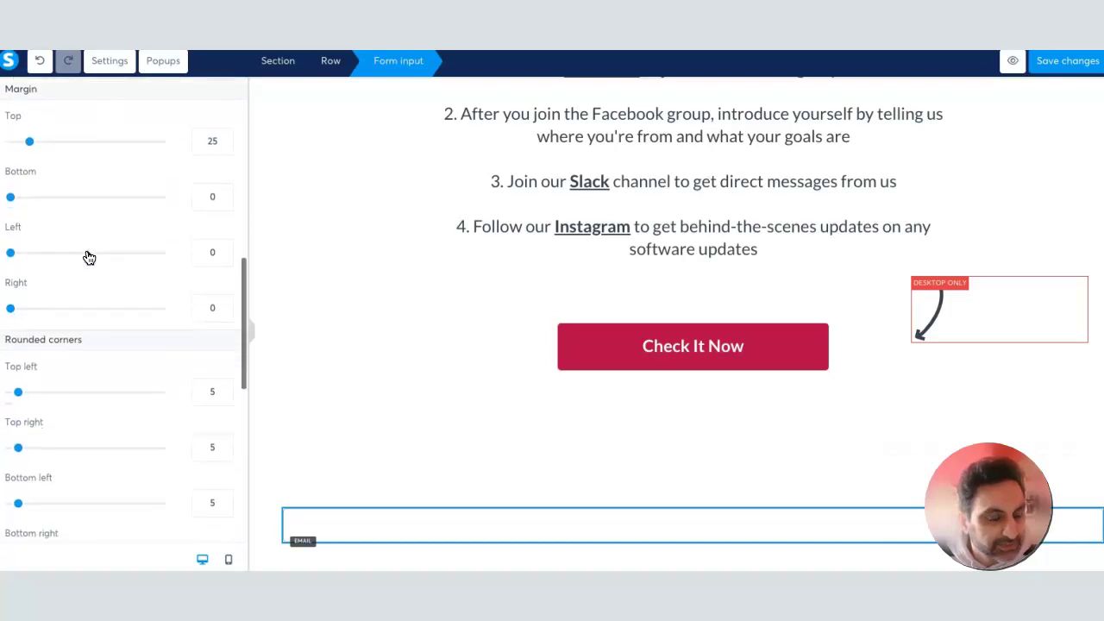
{"action": "scroll", "coordinate": [83, 340], "scroll_direction": "down", "scroll_amount": 4}
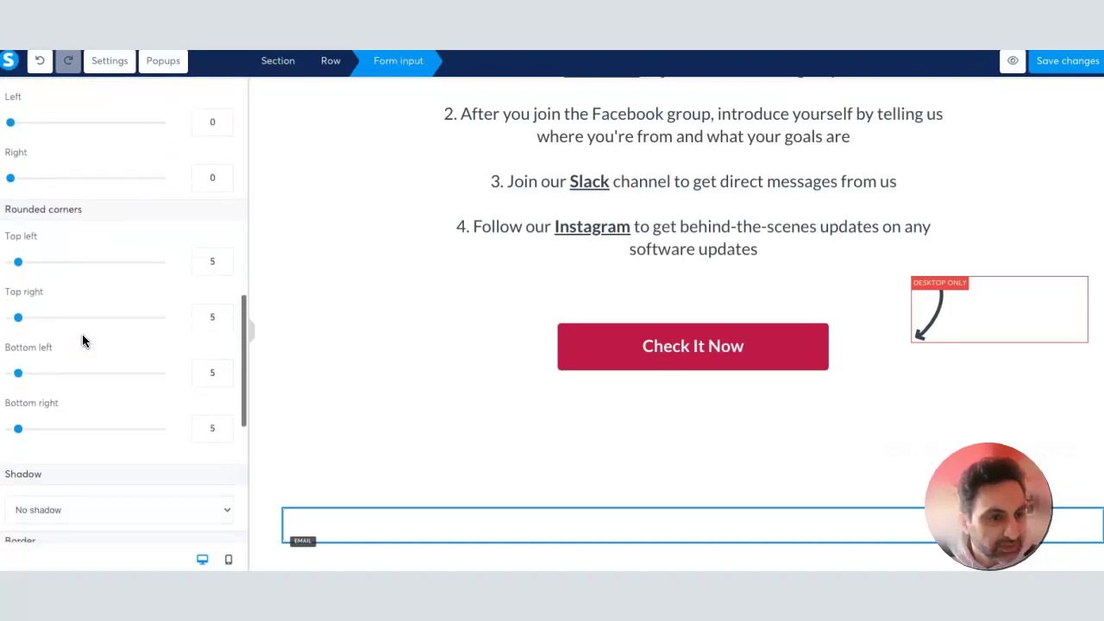
{"action": "scroll", "coordinate": [66, 436], "scroll_direction": "down", "scroll_amount": 2}
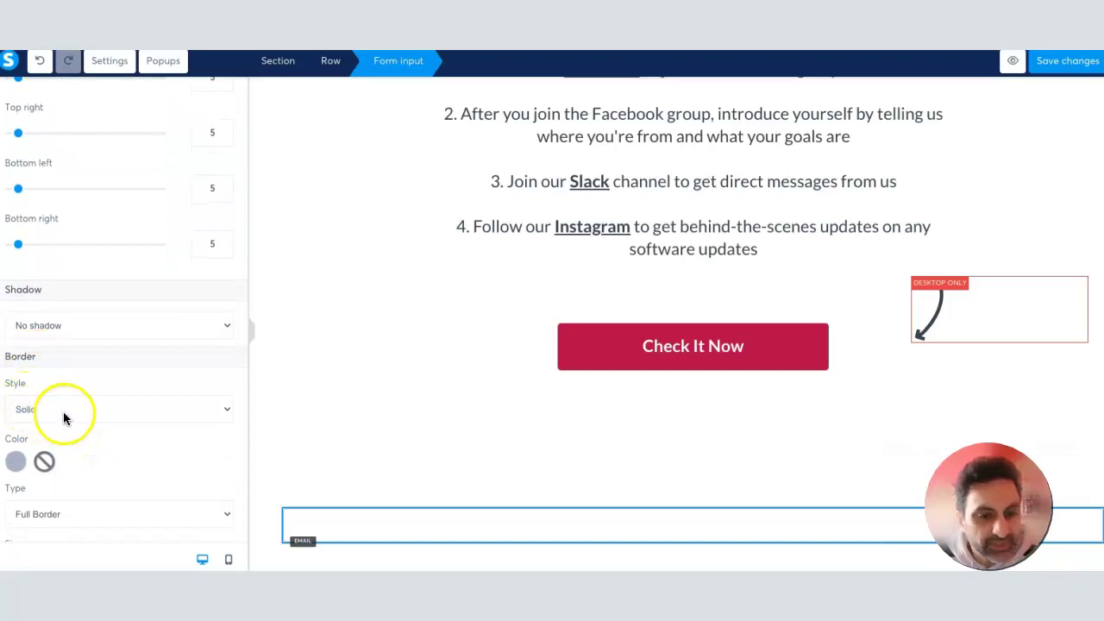
{"action": "scroll", "coordinate": [63, 418], "scroll_direction": "down", "scroll_amount": 1}
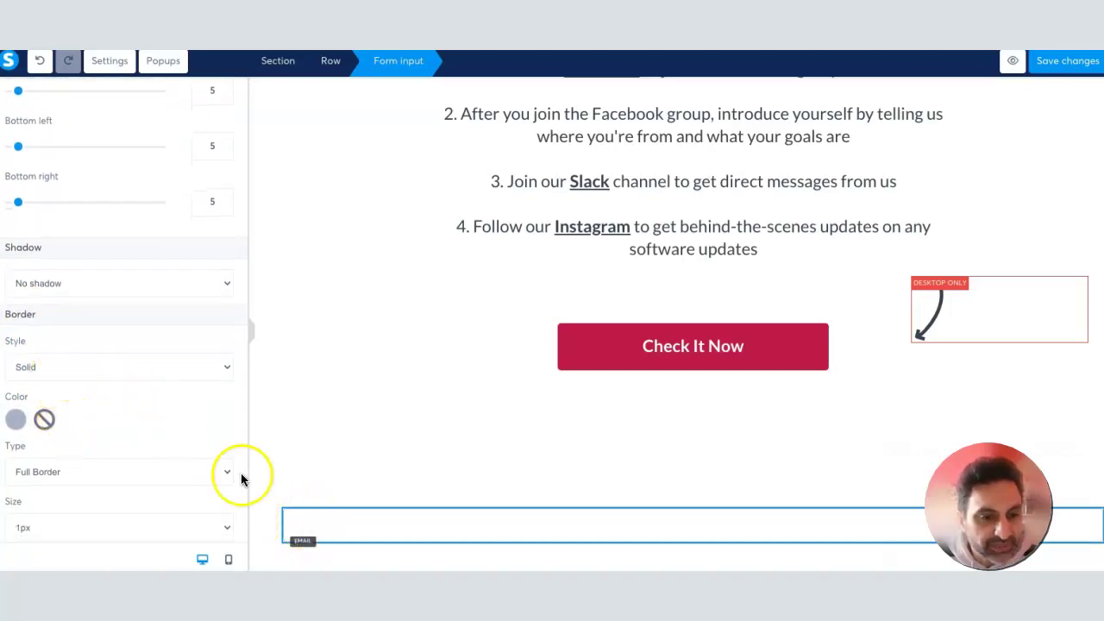
{"action": "left_click", "coordinate": [97, 368]}
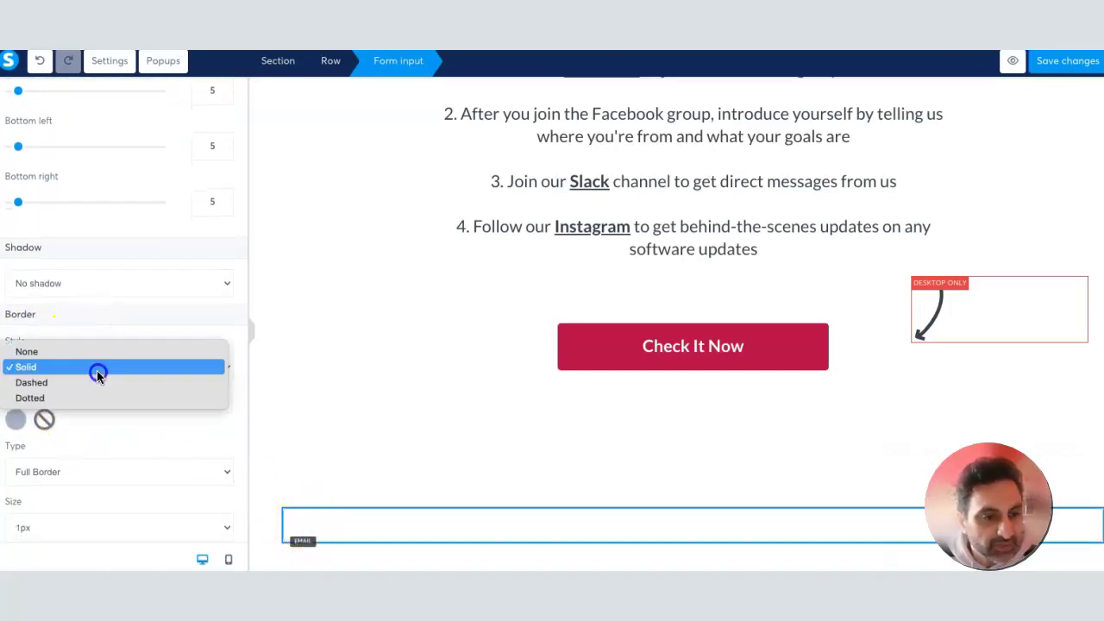
{"action": "left_click", "coordinate": [44, 353]}
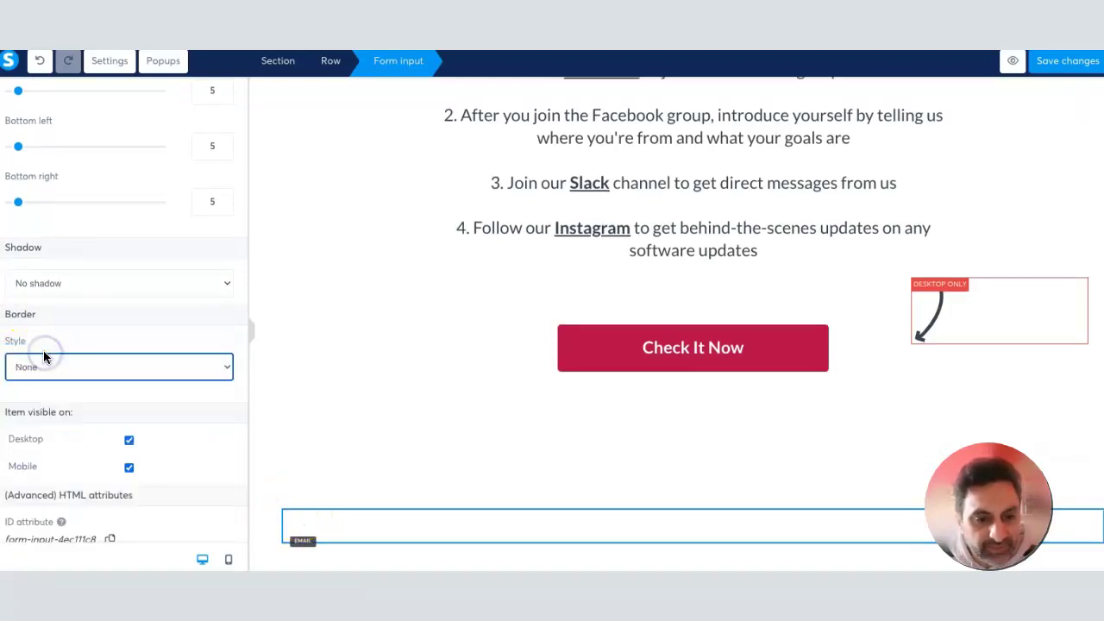
{"action": "left_click", "coordinate": [266, 469]}
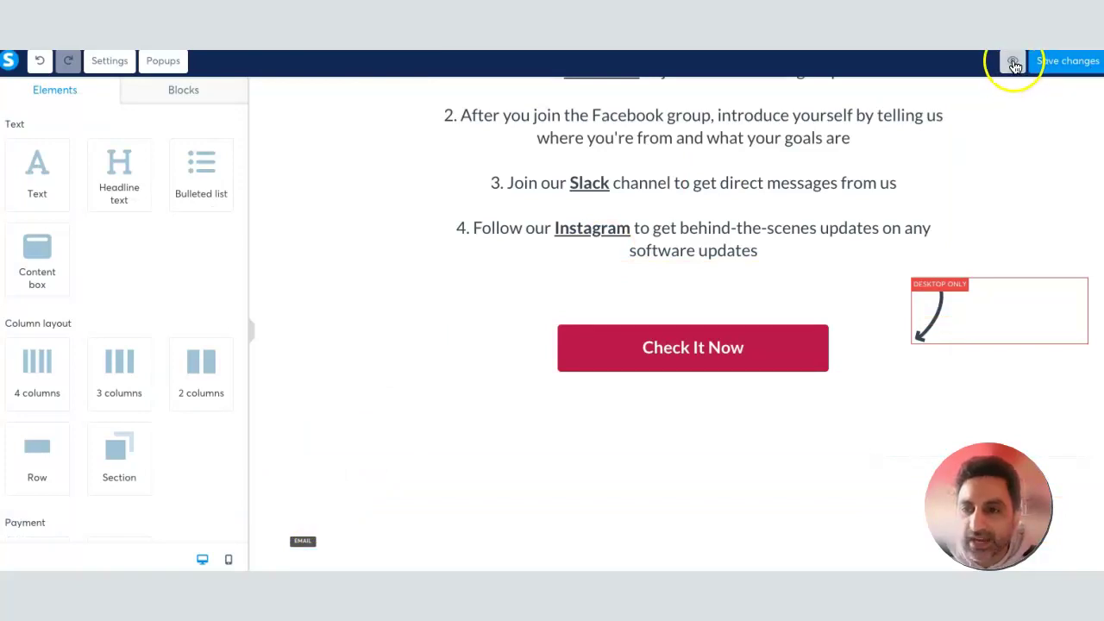
{"action": "left_click", "coordinate": [1015, 64]}
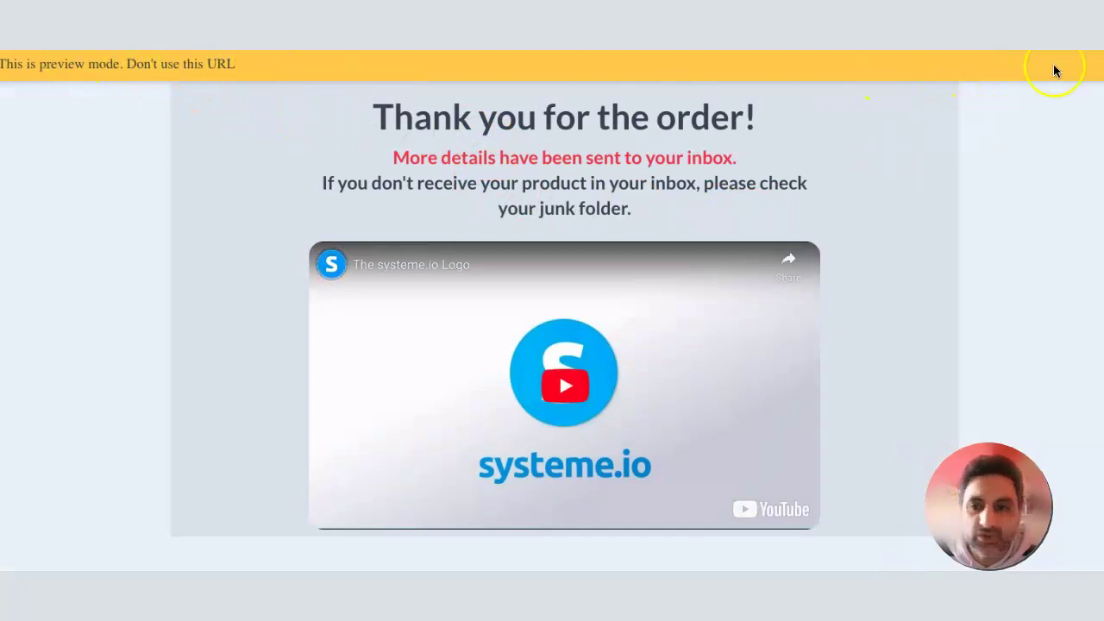
{"action": "scroll", "coordinate": [636, 233], "scroll_direction": "down", "scroll_amount": 10}
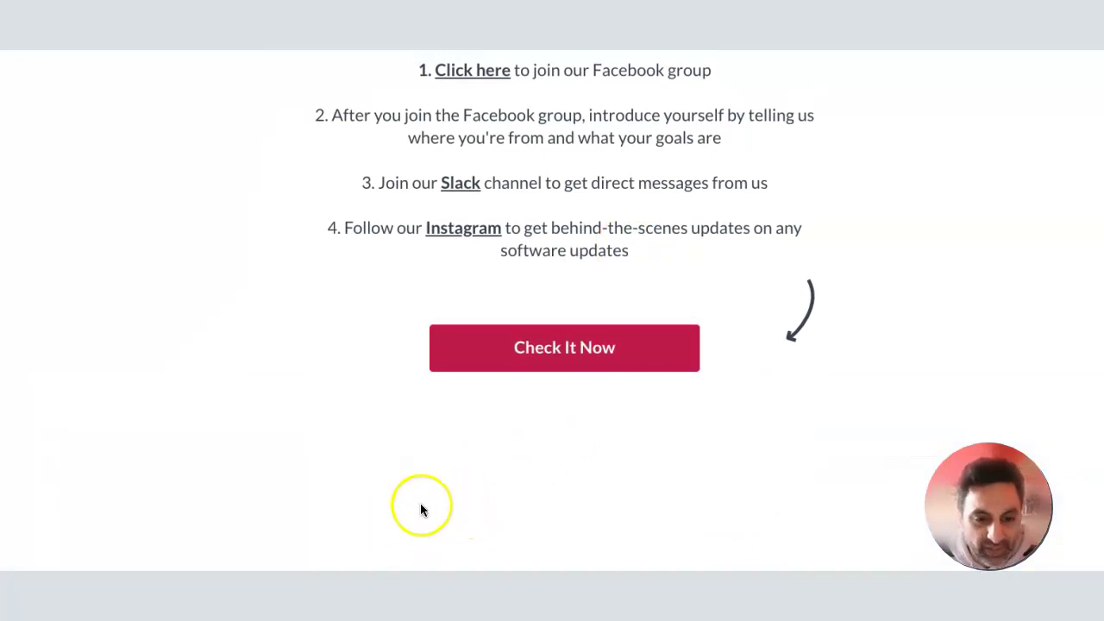
{"action": "scroll", "coordinate": [511, 439], "scroll_direction": "up", "scroll_amount": 4}
{"action": "scroll", "coordinate": [530, 424], "scroll_direction": "down", "scroll_amount": 1}
{"action": "scroll", "coordinate": [518, 425], "scroll_direction": "up", "scroll_amount": 5}
{"action": "scroll", "coordinate": [502, 409], "scroll_direction": "down", "scroll_amount": 6}
{"action": "scroll", "coordinate": [491, 397], "scroll_direction": "up", "scroll_amount": 6}
{"action": "scroll", "coordinate": [553, 345], "scroll_direction": "down", "scroll_amount": 1}
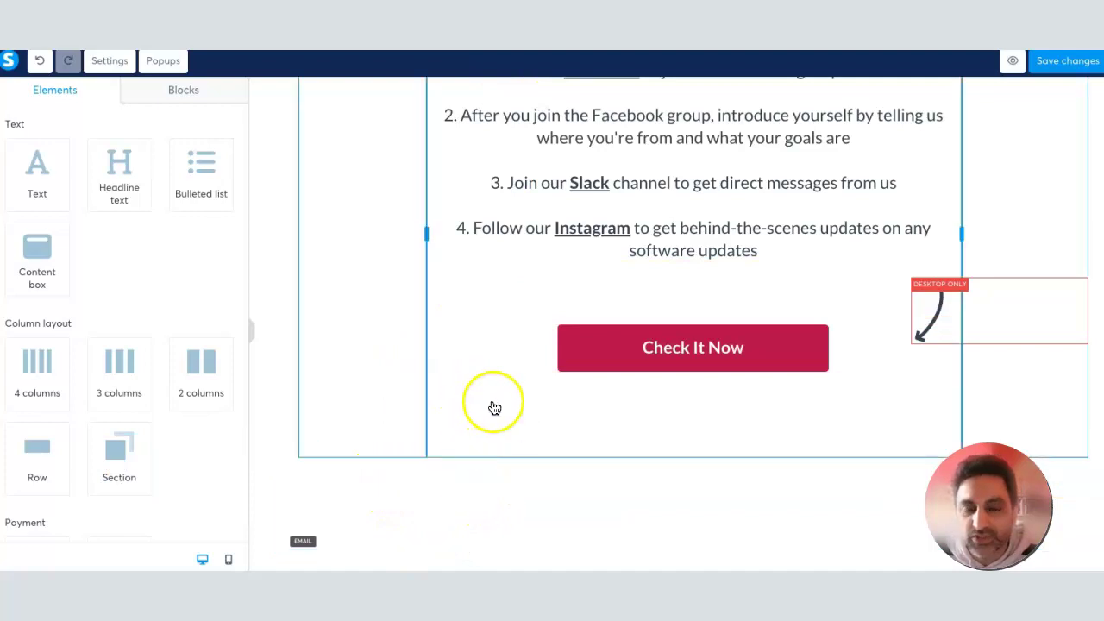
Step: Save the edited thank-you page with Save changes and review the result
{"action": "scroll", "coordinate": [493, 406], "scroll_direction": "up", "scroll_amount": 10}
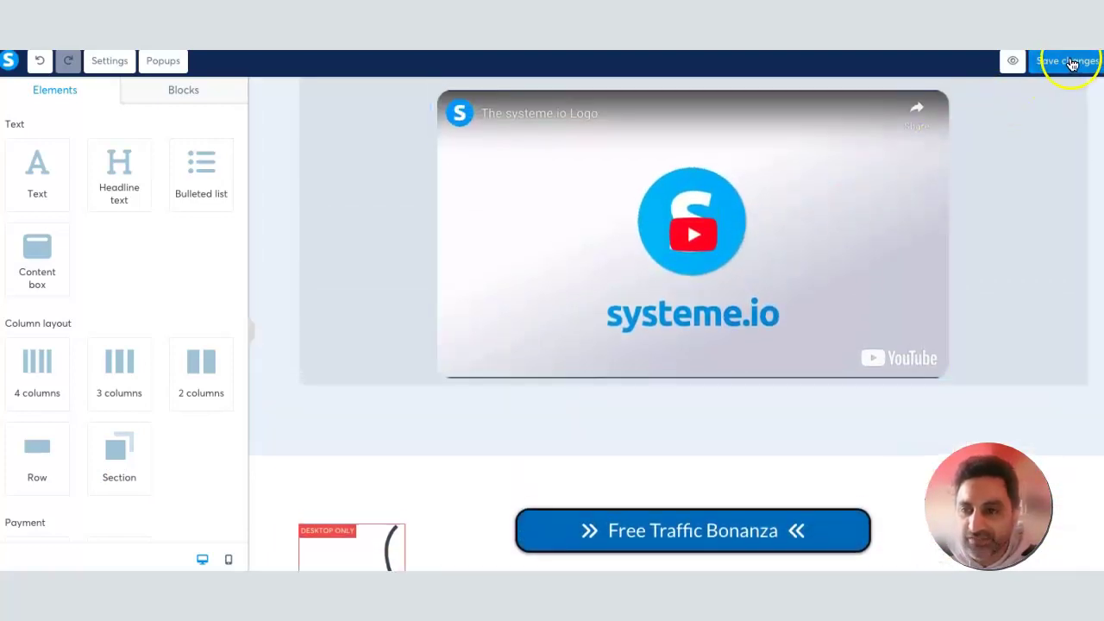
{"action": "left_click", "coordinate": [1049, 69]}
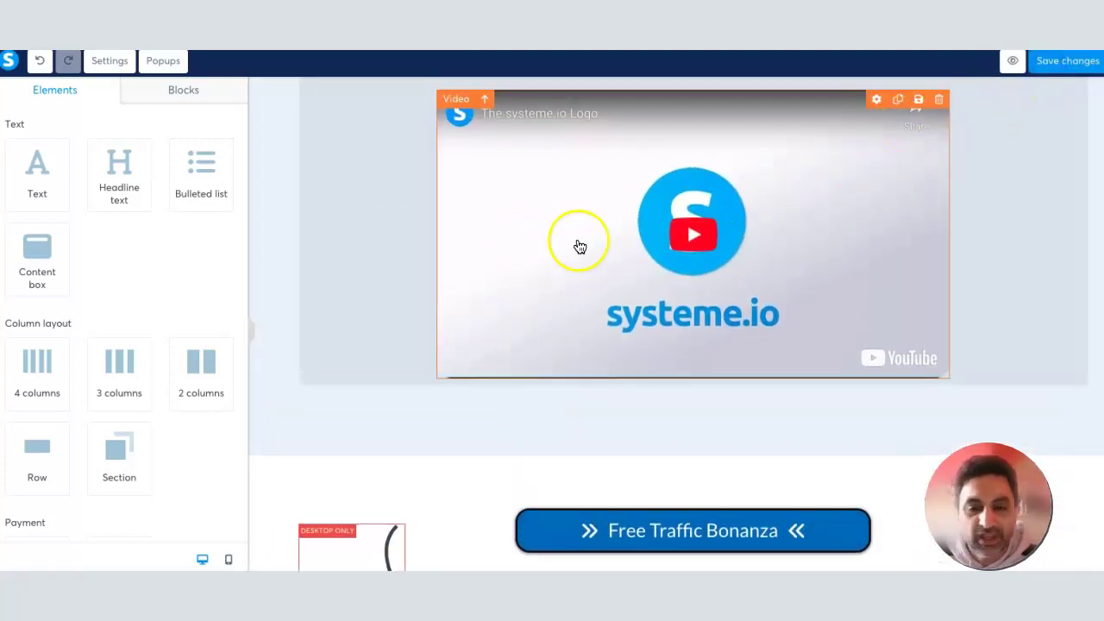
{"action": "scroll", "coordinate": [604, 246], "scroll_direction": "up", "scroll_amount": 2}
{"action": "scroll", "coordinate": [427, 222], "scroll_direction": "down", "scroll_amount": 4}
{"action": "scroll", "coordinate": [466, 308], "scroll_direction": "up", "scroll_amount": 4}
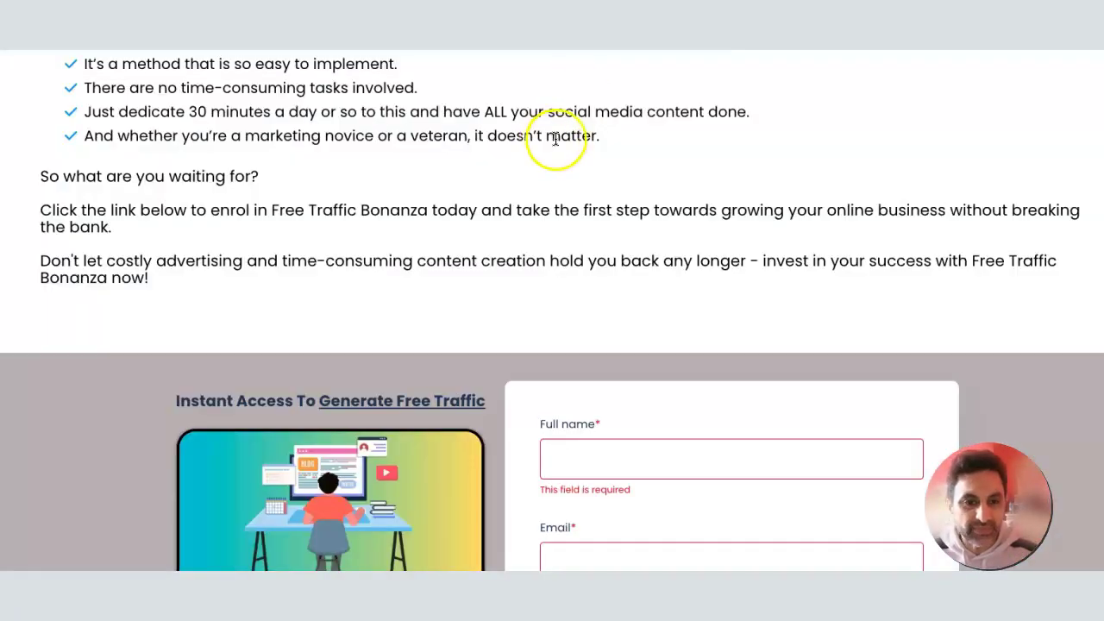
Step: Scroll the Free Traffic Bonanza sales page down to its checkout form and back up
{"action": "scroll", "coordinate": [556, 138], "scroll_direction": "up", "scroll_amount": 15}
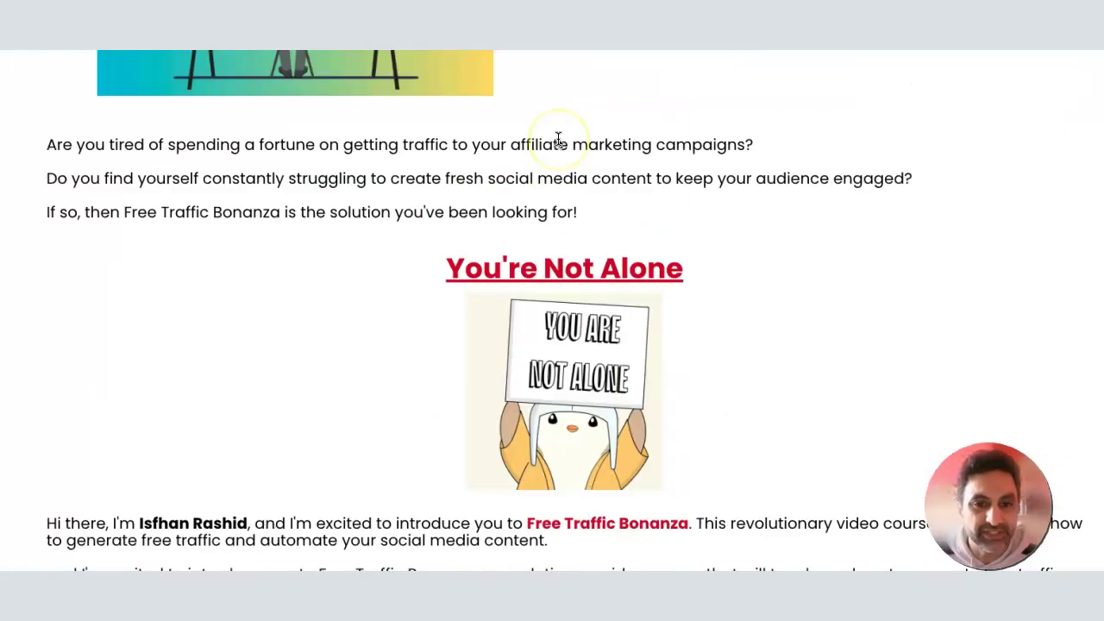
{"action": "scroll", "coordinate": [558, 139], "scroll_direction": "down", "scroll_amount": 3}
{"action": "scroll", "coordinate": [558, 138], "scroll_direction": "up", "scroll_amount": 3}
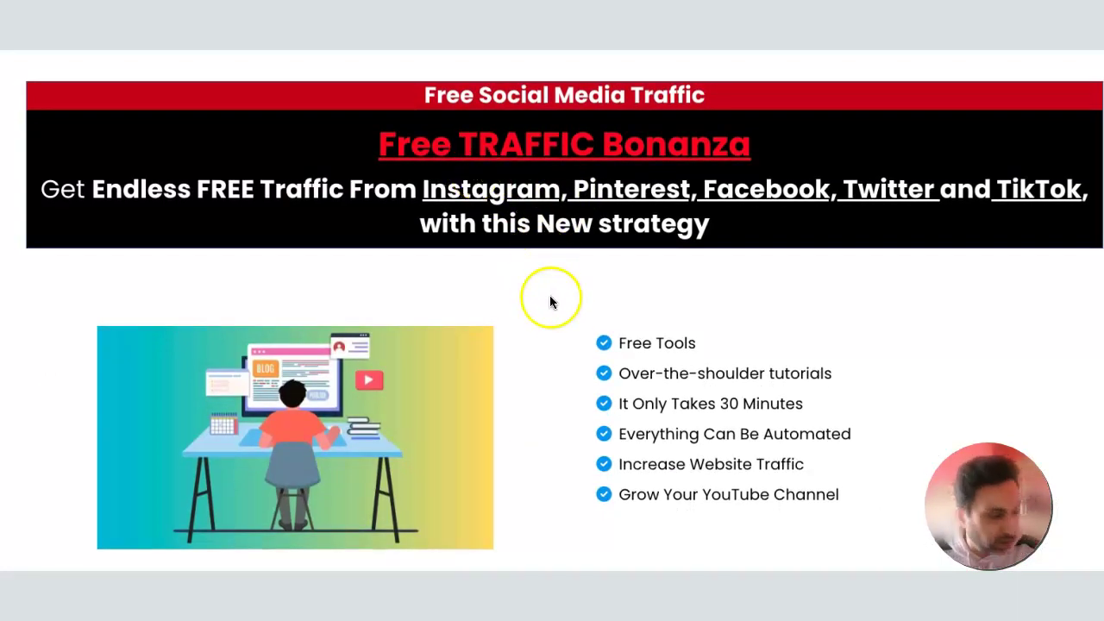
{"action": "scroll", "coordinate": [549, 260], "scroll_direction": "down", "scroll_amount": 1}
{"action": "scroll", "coordinate": [550, 260], "scroll_direction": "up", "scroll_amount": 1}
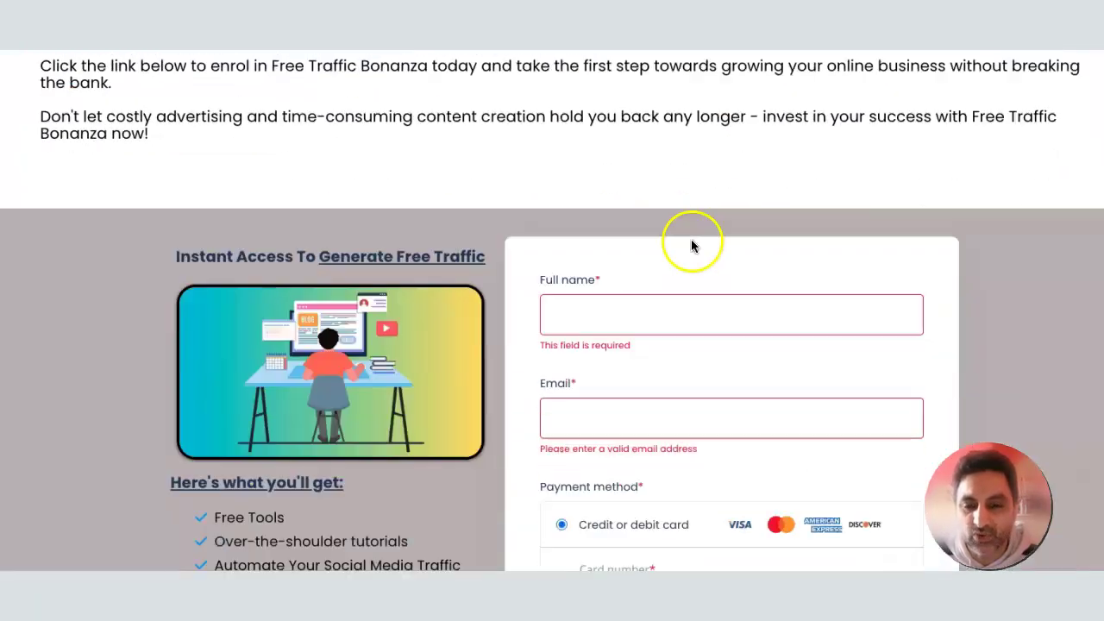
{"action": "scroll", "coordinate": [693, 245], "scroll_direction": "down", "scroll_amount": 6}
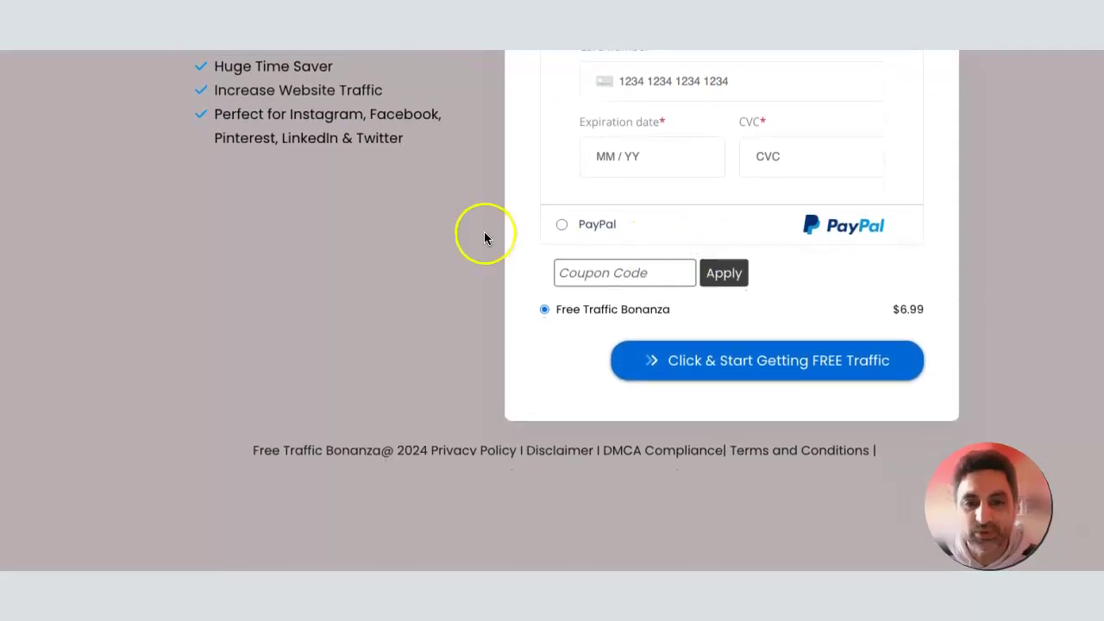
{"action": "scroll", "coordinate": [484, 233], "scroll_direction": "up", "scroll_amount": 15}
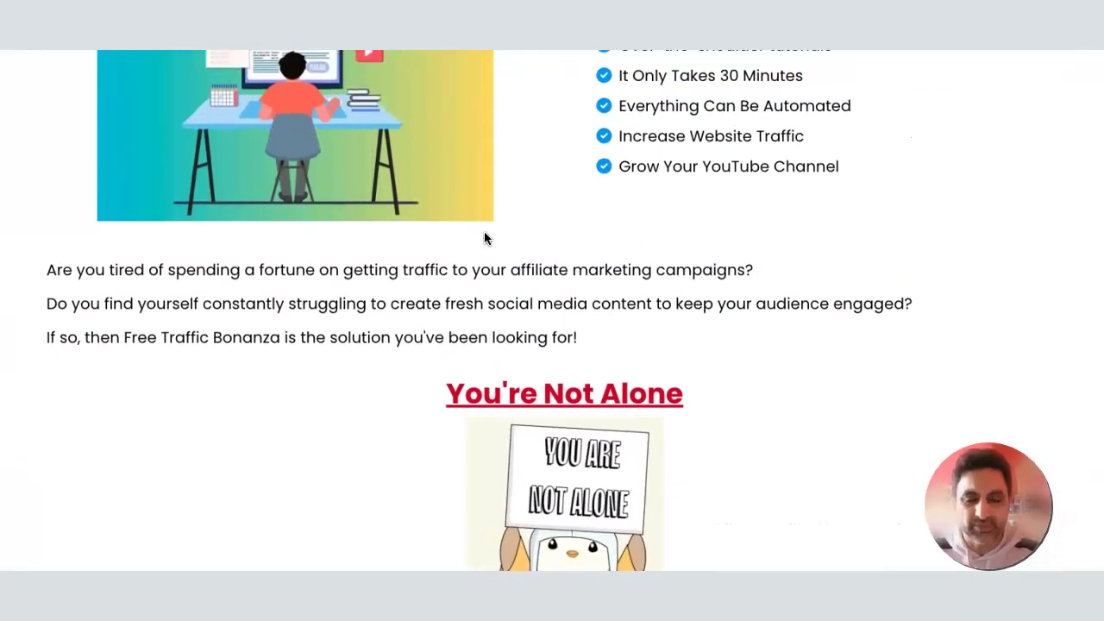
{"action": "scroll", "coordinate": [675, 259], "scroll_direction": "up", "scroll_amount": 4}
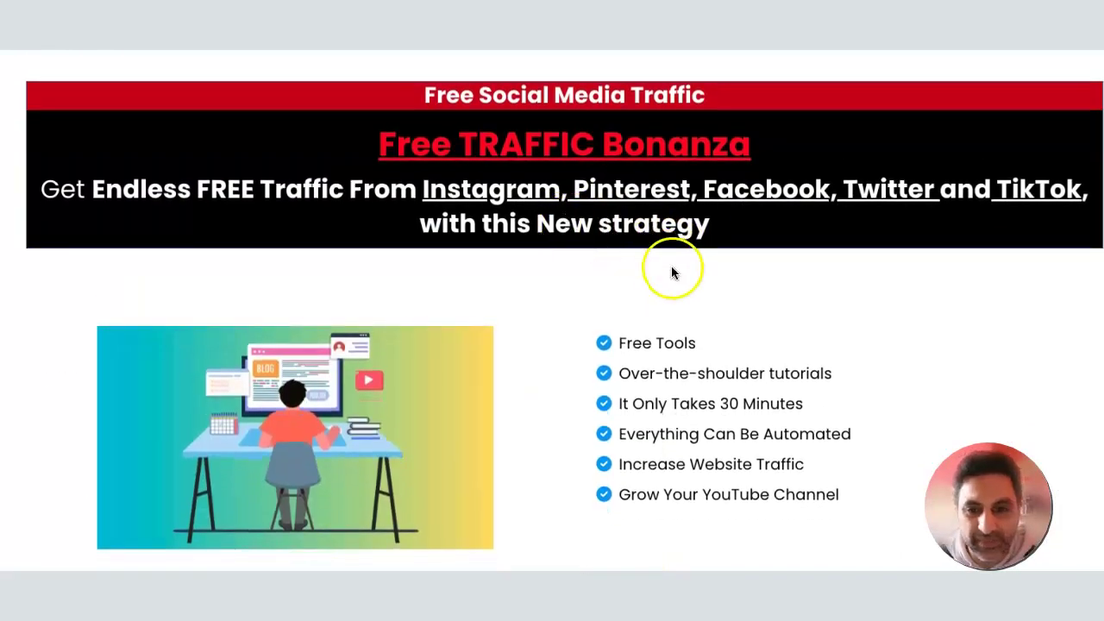